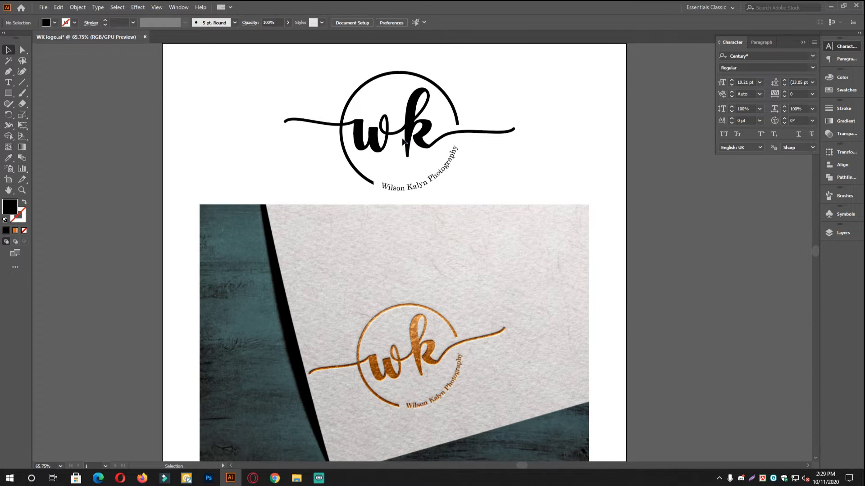
Zoom and pan to inspect the gold-foil mockup and the black WK logo above it.
left_click_drag(576, 212, 572, 196)
scroll(395, 367, "up", 3)
left_click_drag(396, 367, 350, 370)
scroll(388, 295, "up", 2)
scroll(350, 371, "down", 1)
left_click_drag(421, 353, 404, 293)
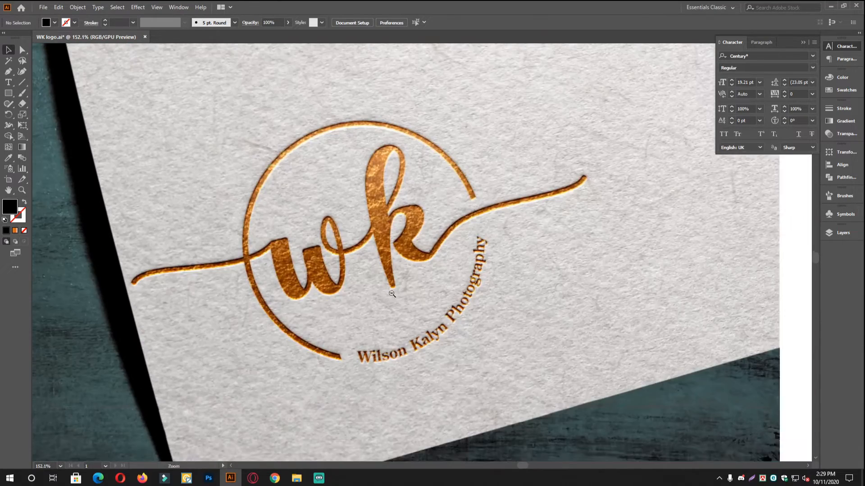
scroll(372, 298, "up", 2)
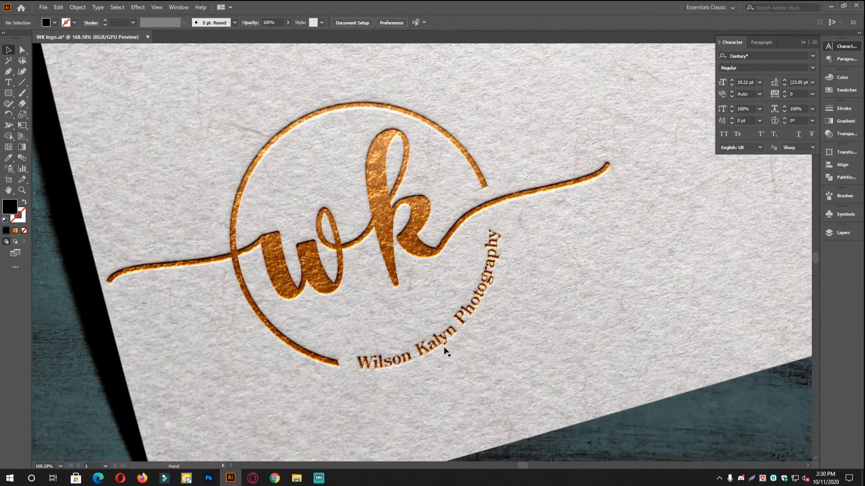
scroll(523, 290, "down", 3)
left_click_drag(529, 235, 476, 355)
scroll(478, 295, "down", 2)
left_click_drag(407, 253, 445, 262)
left_click_drag(445, 262, 489, 279)
left_click_drag(488, 324, 458, 259)
left_click_drag(429, 210, 420, 265)
left_click_drag(434, 232, 422, 278)
left_click_drag(394, 242, 439, 254)
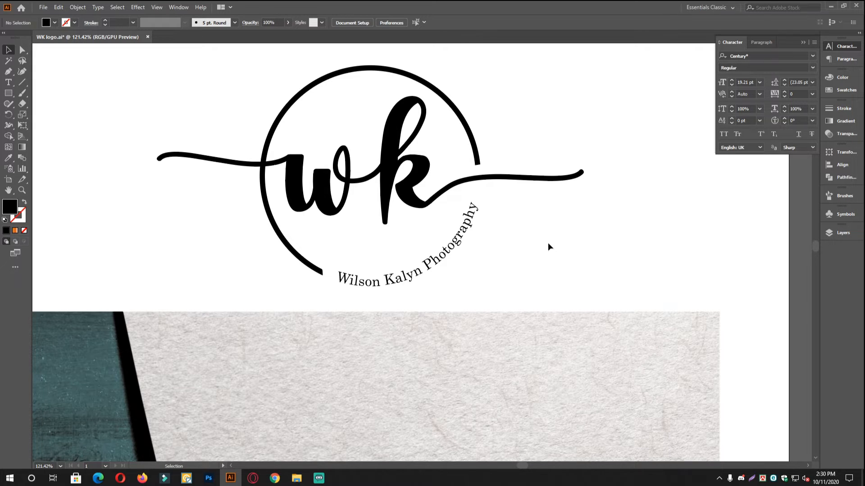
Reframe the view between the gold mockup and the black WK logo.
left_click_drag(554, 250, 541, 250)
left_click_drag(552, 291, 546, 225)
left_click_drag(542, 265, 517, 257)
left_click_drag(518, 203, 526, 212)
left_click_drag(531, 212, 561, 216)
left_click_drag(548, 194, 539, 257)
left_click_drag(508, 232, 524, 238)
key("v")
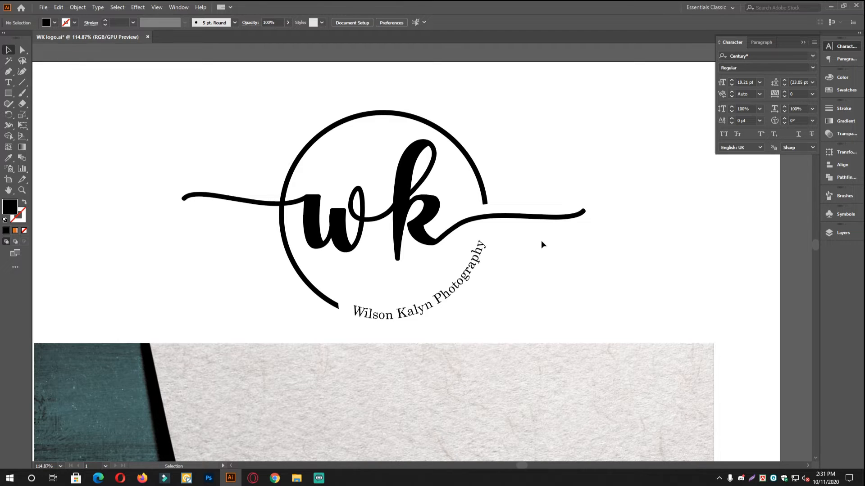
scroll(544, 283, "down", 1)
left_click_drag(527, 283, 525, 236)
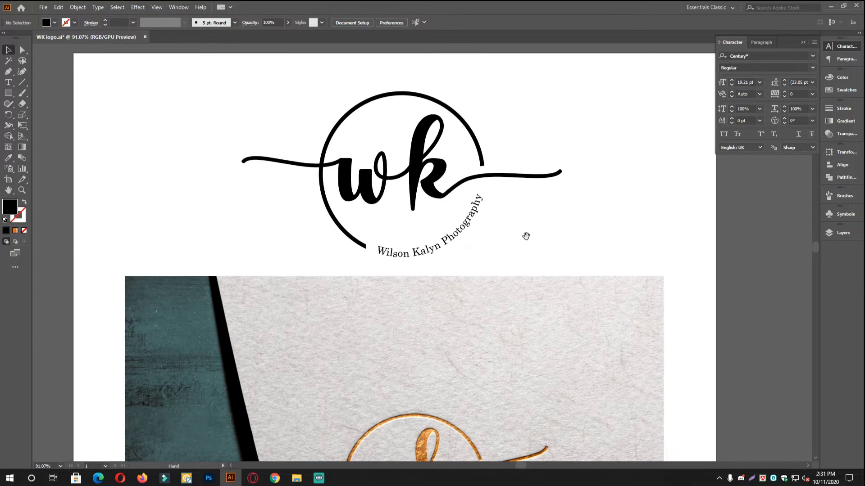
left_click_drag(422, 224, 436, 303)
left_click_drag(390, 282, 398, 292)
left_click_drag(463, 280, 466, 317)
left_click_drag(411, 283, 435, 272)
mouse_move(375, 262)
left_mouse_down()
mouse_move(394, 268)
mouse_move(387, 272)
left_mouse_up()
left_click_drag(483, 303, 507, 313)
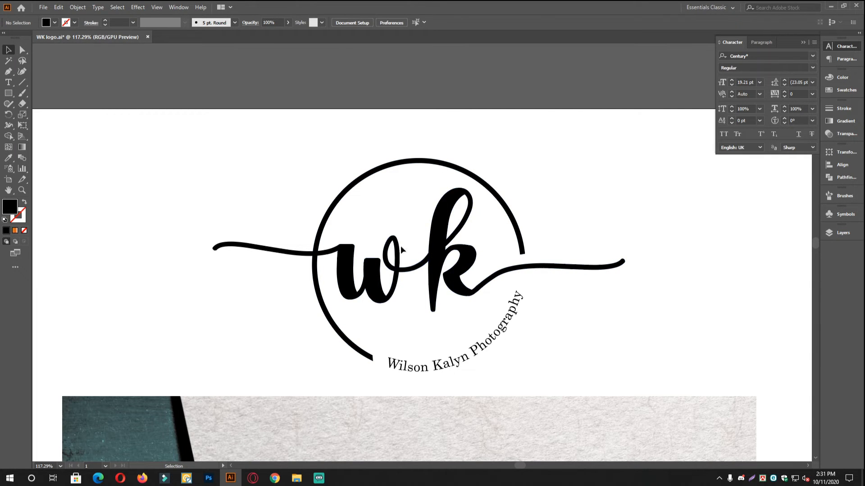
Type 'wk' left of the logo and scale it up.
left_click(8, 82)
left_click(144, 168)
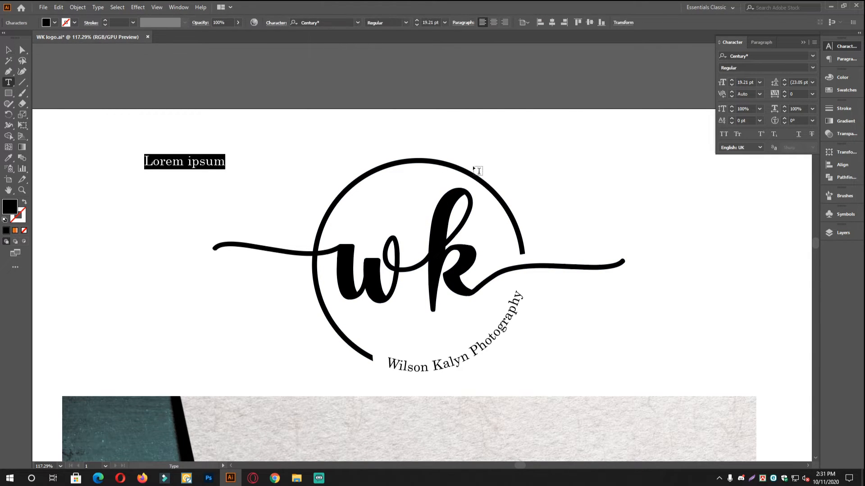
type("wk")
left_click(8, 49)
left_click_drag(162, 154, 246, 120)
left_click(246, 169)
Move the enlarged wk text off the artboard onto the pasteboard at its left.
scroll(227, 188, "up", 3)
left_click_drag(227, 188, 497, 255)
scroll(513, 245, "down", 3)
left_click_drag(450, 242, 307, 297)
left_click_drag(307, 297, 393, 196)
left_click_drag(457, 210, 376, 221)
left_click_drag(405, 221, 358, 247)
left_click(407, 261)
scroll(412, 261, "up", 6)
left_click_drag(417, 265, 343, 340)
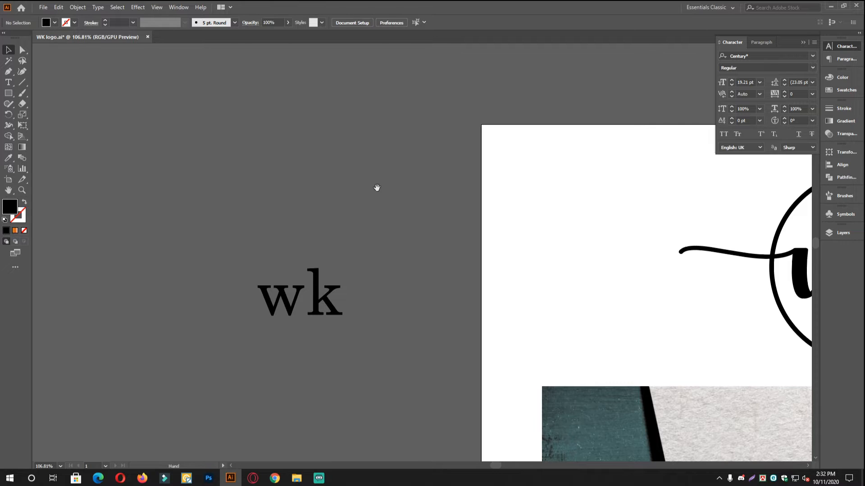
left_click_drag(377, 187, 244, 184)
left_click_drag(492, 292, 603, 287)
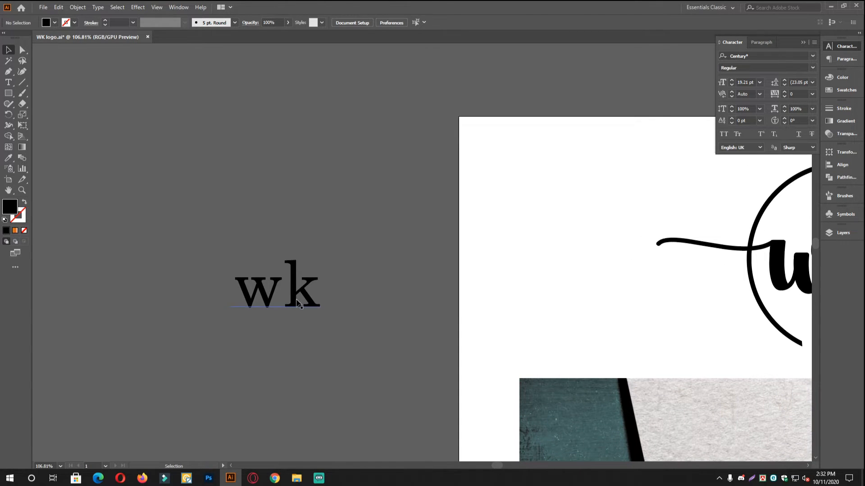
Set the wk text's font to Allyca Regular.
left_click(298, 300)
left_click(809, 56)
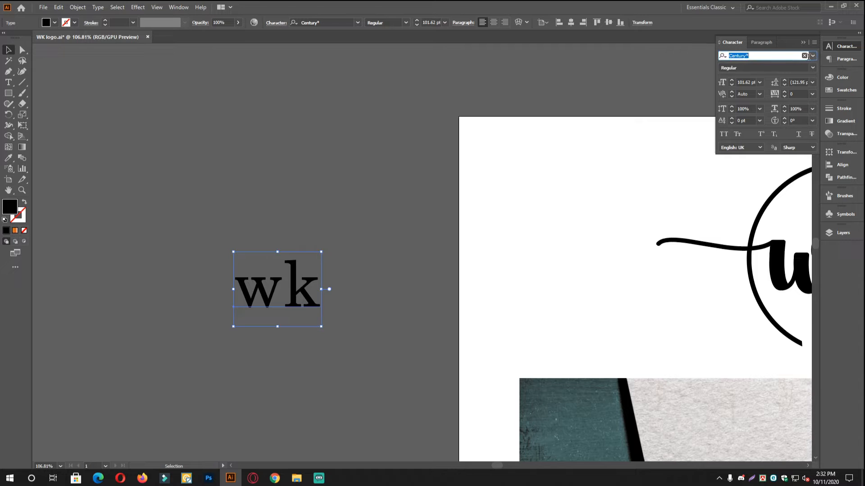
type("ally")
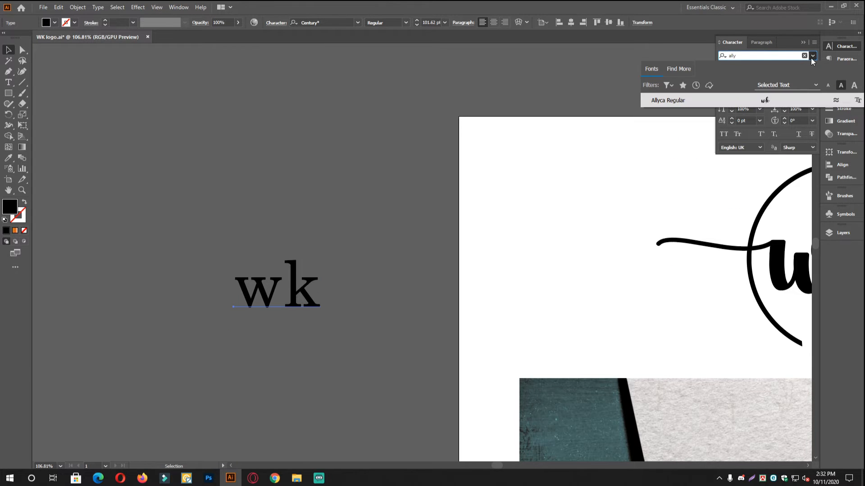
key("Return")
Enlarge the script wk about its centre and shift it slightly right.
scroll(386, 270, "up", 3)
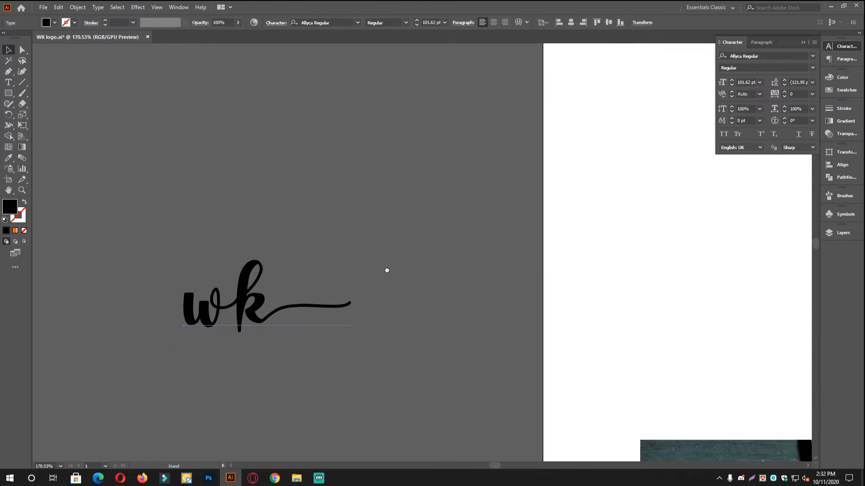
left_click_drag(378, 264, 430, 264)
left_click_drag(319, 275, 398, 256)
left_click(569, 226)
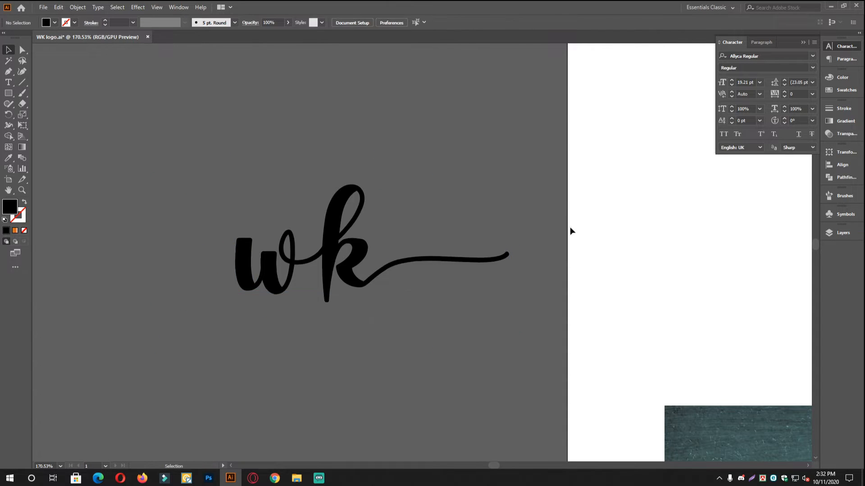
left_click_drag(516, 238, 559, 239)
left_click_drag(327, 232, 351, 233)
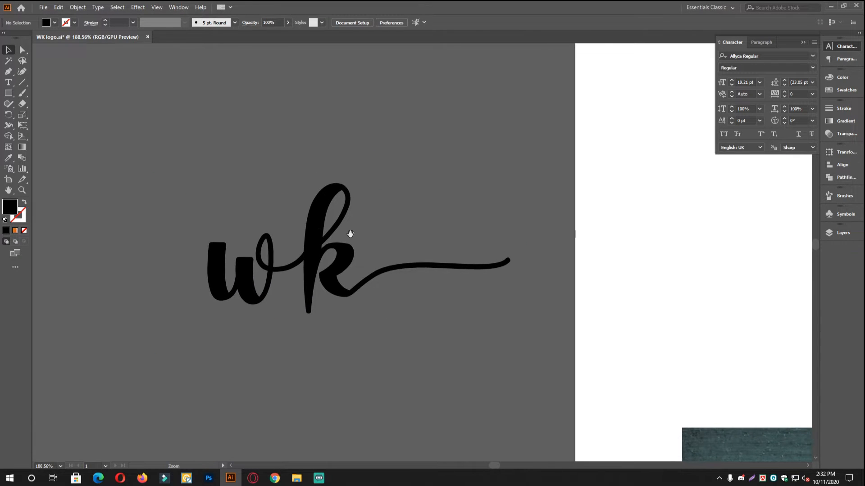
left_click_drag(464, 227, 399, 242)
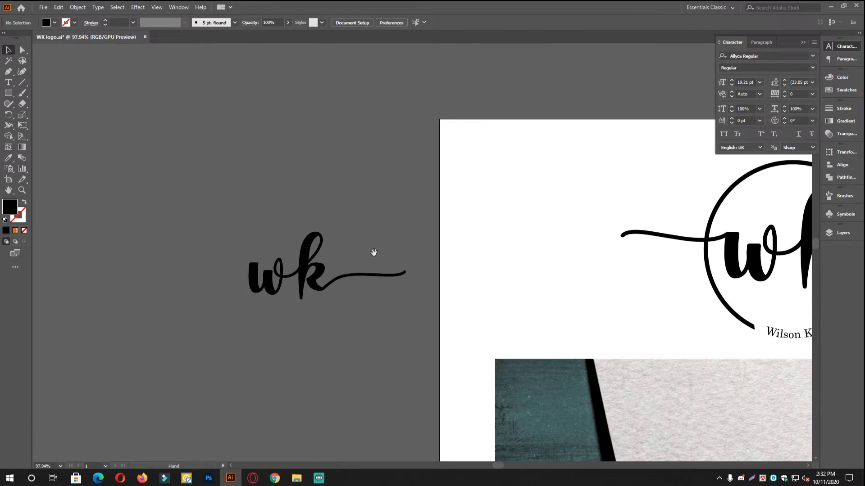
left_click_drag(299, 276, 349, 278)
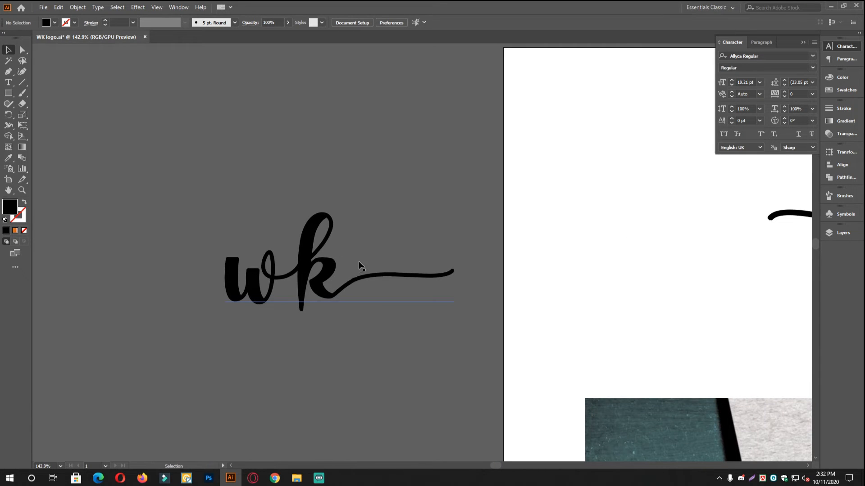
left_click_drag(438, 244, 374, 231)
left_click_drag(301, 229, 318, 216)
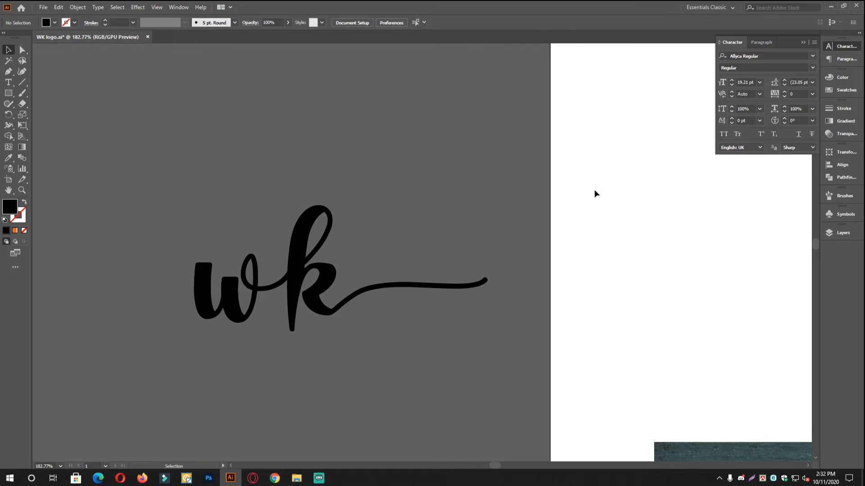
Duplicate the wk directly below and retype the copy as 'w'.
left_click(413, 265)
left_click(544, 224)
left_click_drag(410, 278, 423, 251)
left_click_drag(442, 256, 412, 236)
left_click_drag(361, 288, 377, 207)
left_click_drag(350, 135, 349, 273)
double_click(349, 272)
type("w")
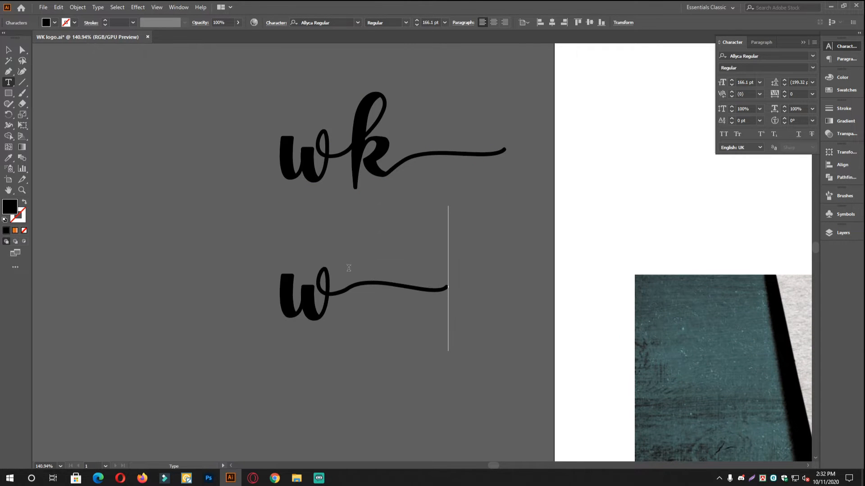
left_click(8, 50)
left_click(225, 189)
Select both the wk and w texts and convert them to outlines.
left_click_drag(374, 284, 396, 285)
left_click_drag(395, 230, 393, 254)
left_click(317, 227)
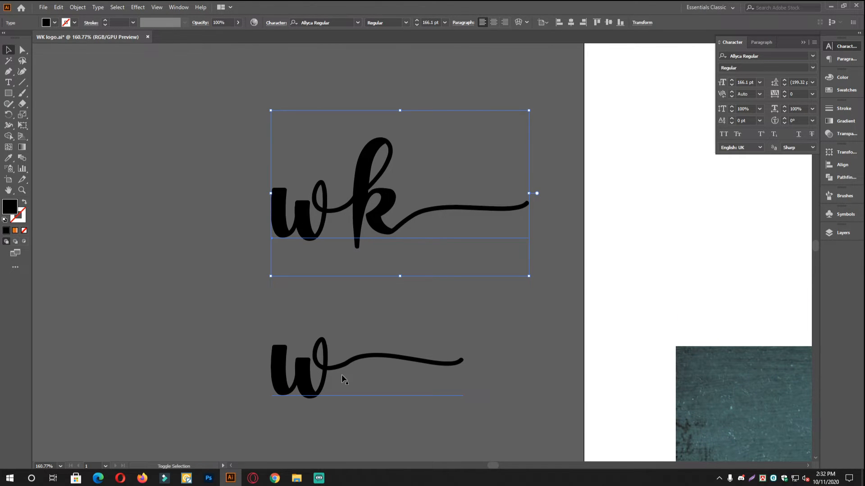
left_click_drag(228, 214, 379, 421)
key("ctrl+shift+o")
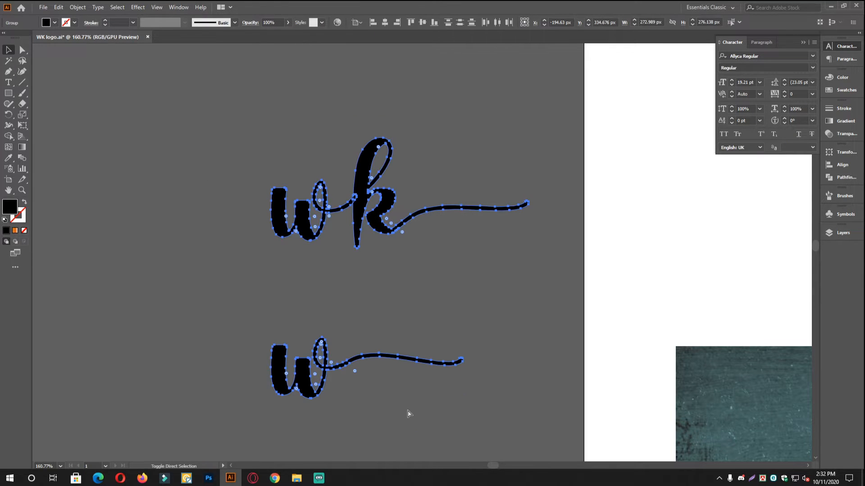
left_click(391, 276)
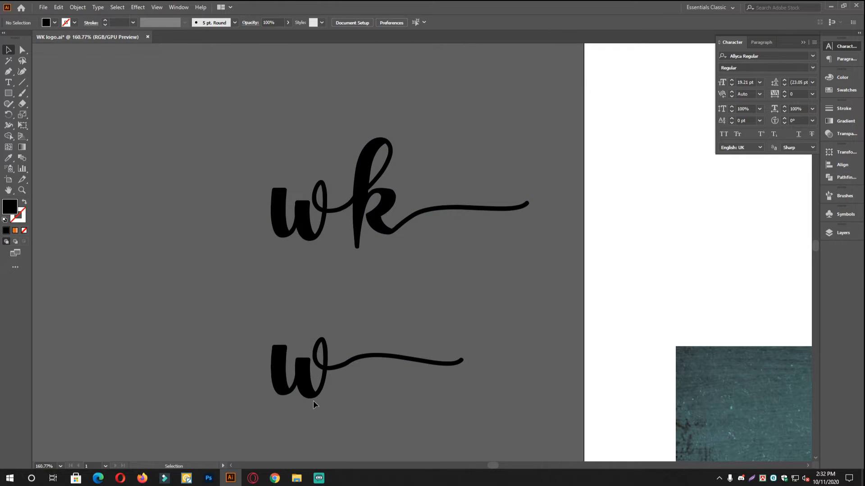
Zoom in close on the lower w's loop and swash tail.
left_click(313, 385)
left_click(304, 220, "shift")
left_click(395, 345)
left_click_drag(373, 357, 393, 321)
left_click_drag(322, 313, 372, 264)
left_click_drag(372, 264, 369, 330)
left_click_drag(332, 377, 342, 293)
left_click_drag(342, 293, 439, 326)
left_click_drag(532, 320, 354, 334)
left_click_drag(373, 288, 307, 270)
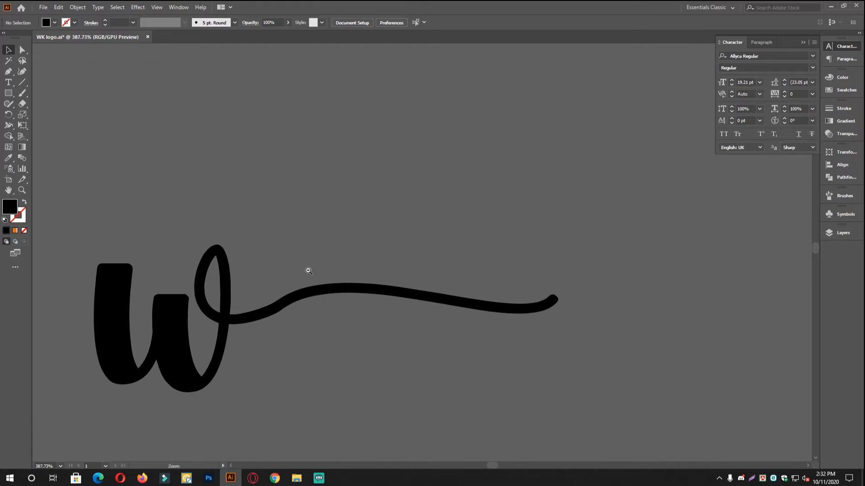
left_click_drag(345, 312, 416, 315)
left_click_drag(250, 324, 297, 348)
left_click(270, 306)
left_click(270, 271)
Draw a vertical line across the swash just right of the w's loop.
left_click(9, 71)
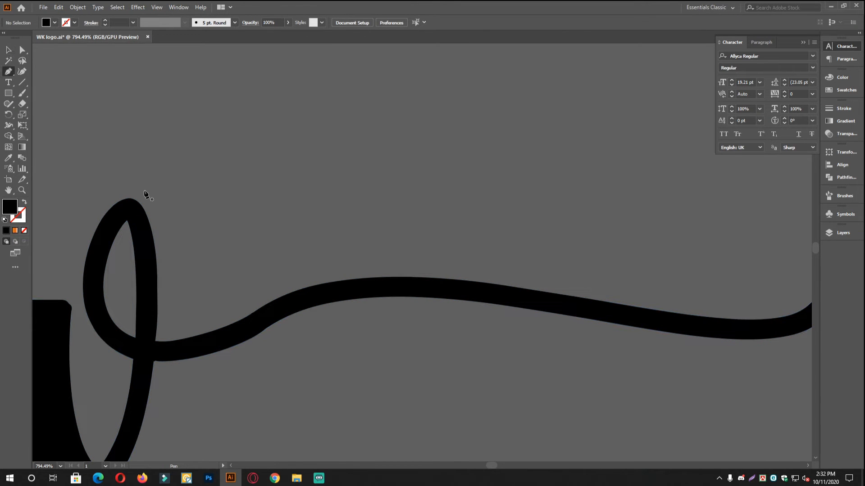
left_click(23, 82)
scroll(215, 166, "down", 3)
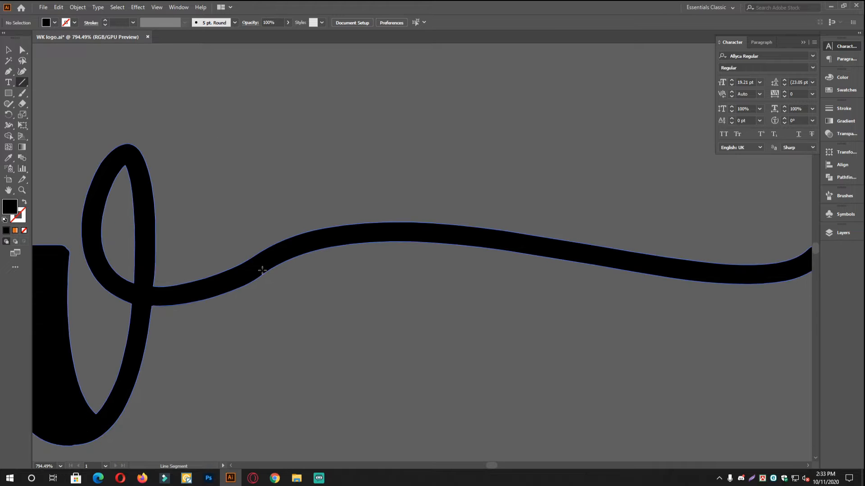
left_click_drag(257, 200, 251, 340)
key("ctrl+z")
left_click_drag(256, 207, 251, 342)
key("v")
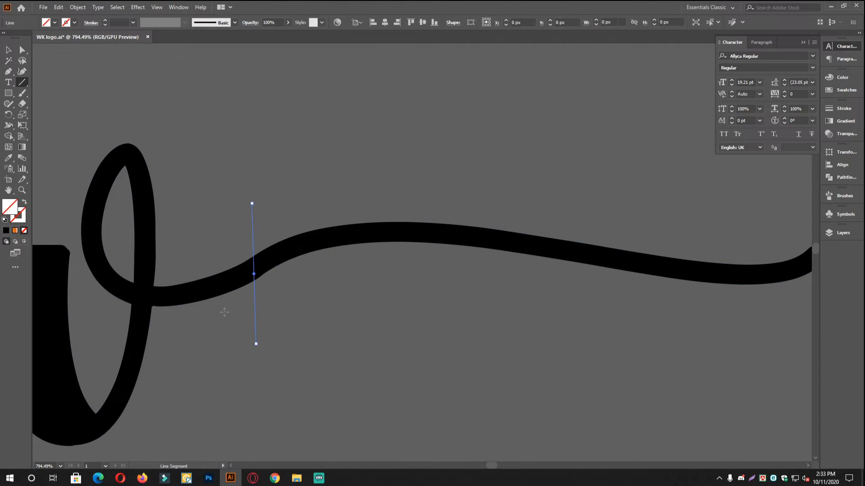
left_click(322, 175)
Divide the w outlines with the line via Pathfinder, then ungroup the pieces.
scroll(323, 176, "down", 3)
left_click_drag(151, 180, 348, 334)
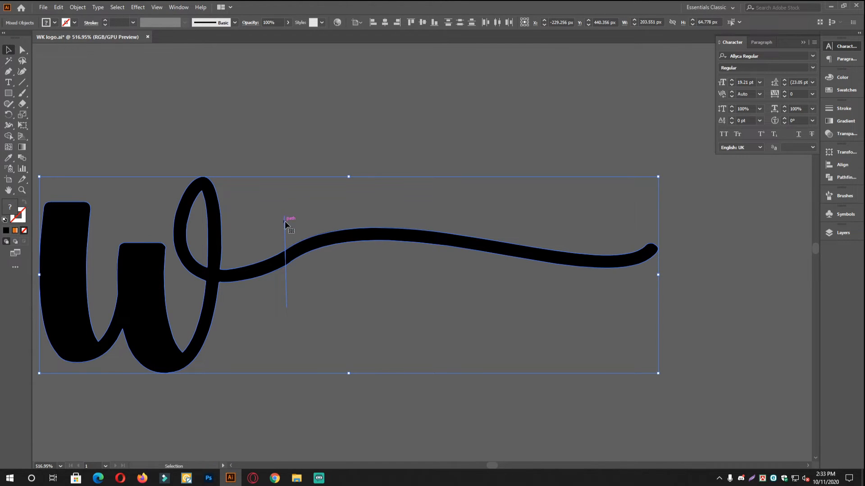
scroll(358, 250, "down", 3)
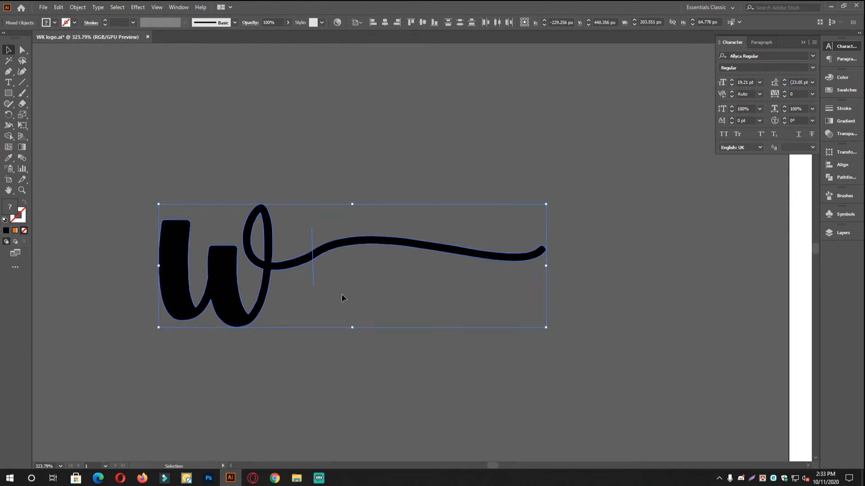
scroll(370, 252, "up", 4)
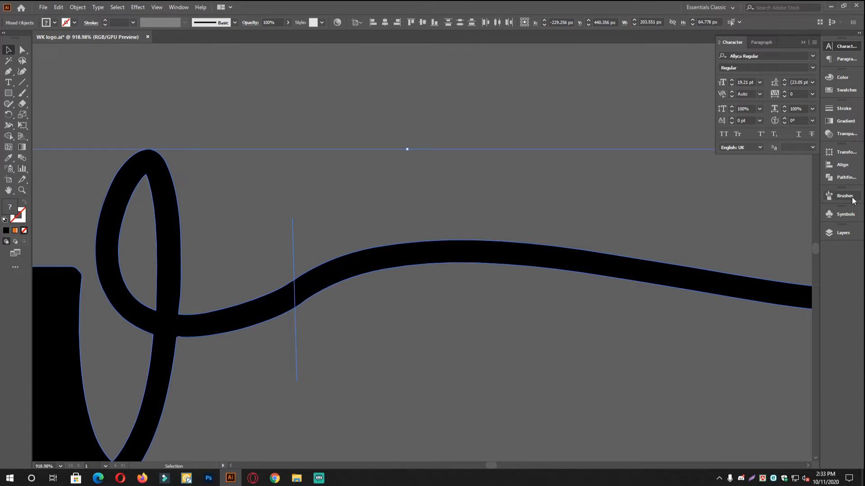
left_click(853, 179)
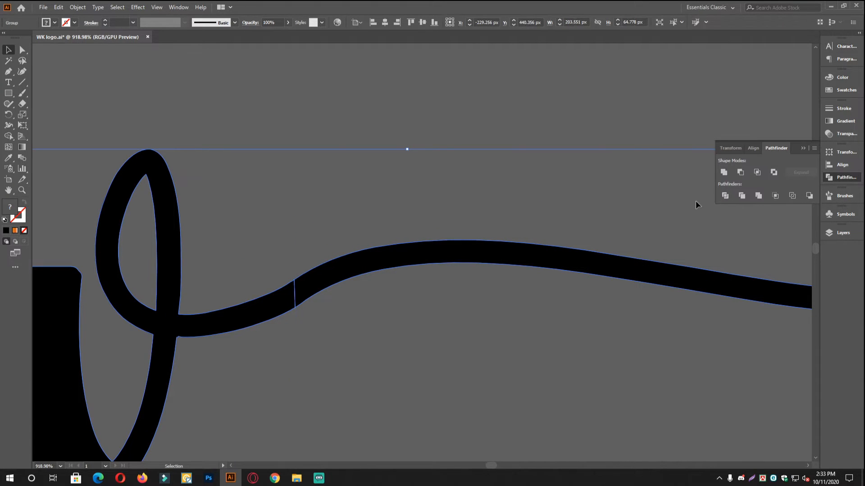
right_click(321, 207)
left_click(356, 282)
left_click(367, 216)
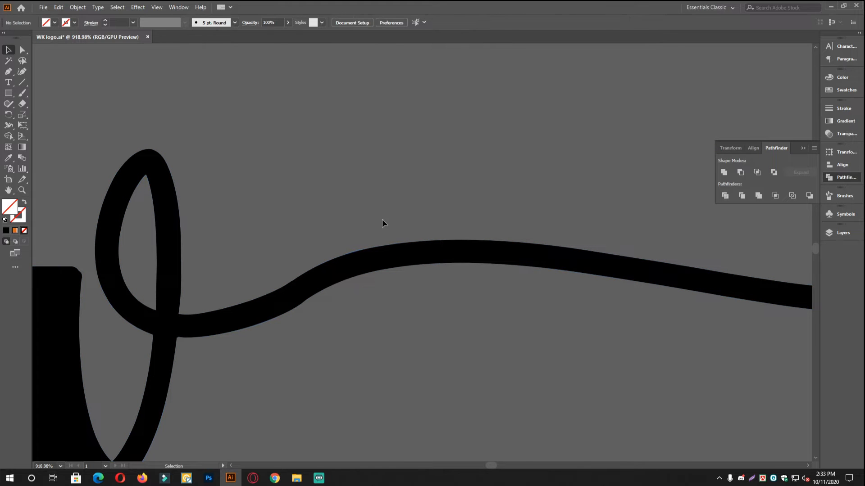
scroll(376, 292, "down", 4)
Delete the spare lower w, keeping its separated swash tail.
scroll(406, 311, "down", 4)
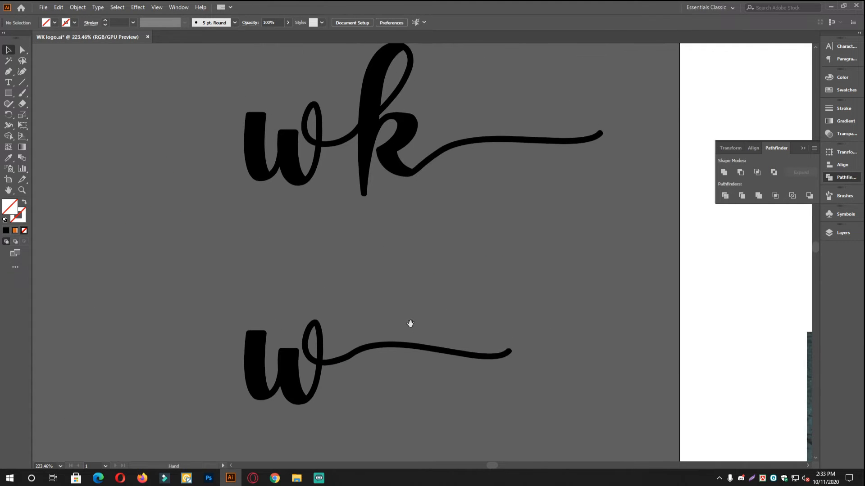
left_click_drag(514, 353, 531, 293)
left_click(528, 304)
key("a")
key("v")
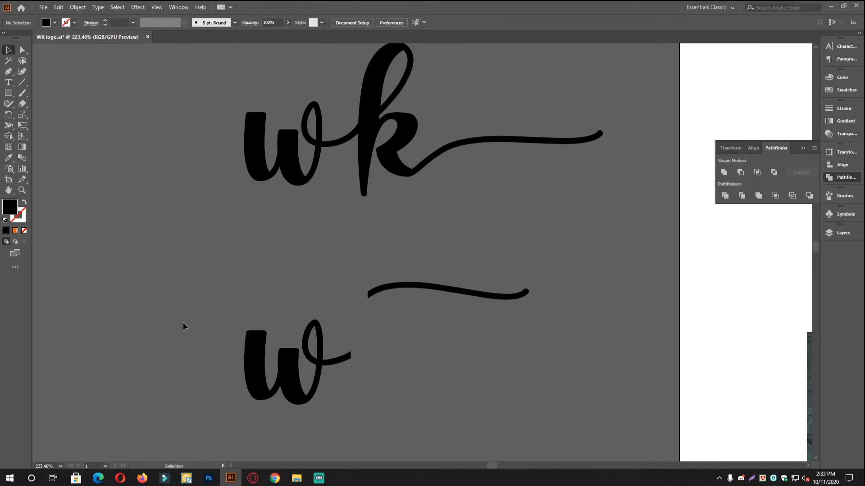
left_click_drag(195, 332, 173, 317)
key("Delete")
Move the loose swash to the left of the wk lettering.
left_click_drag(433, 286, 285, 188)
scroll(293, 184, "up", 3)
left_click_drag(377, 216, 302, 248)
left_click(354, 205)
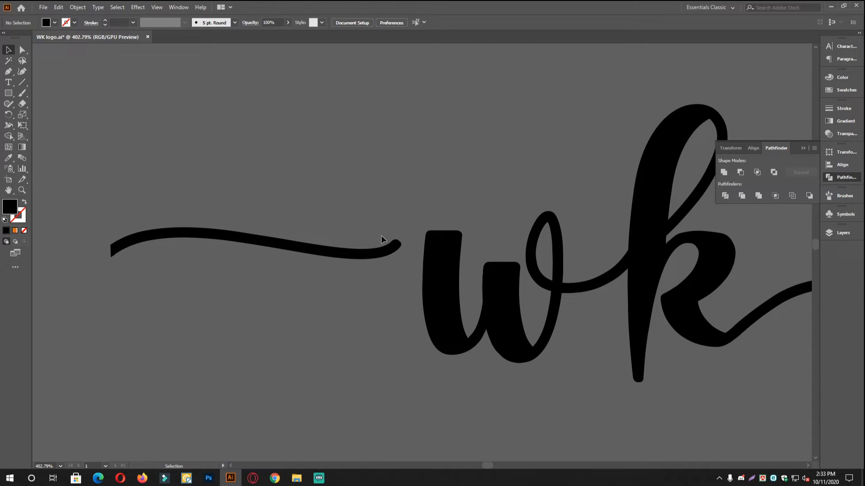
Reflect the swash across the vertical axis, mirroring it left to right.
left_click(341, 253)
right_click(341, 253)
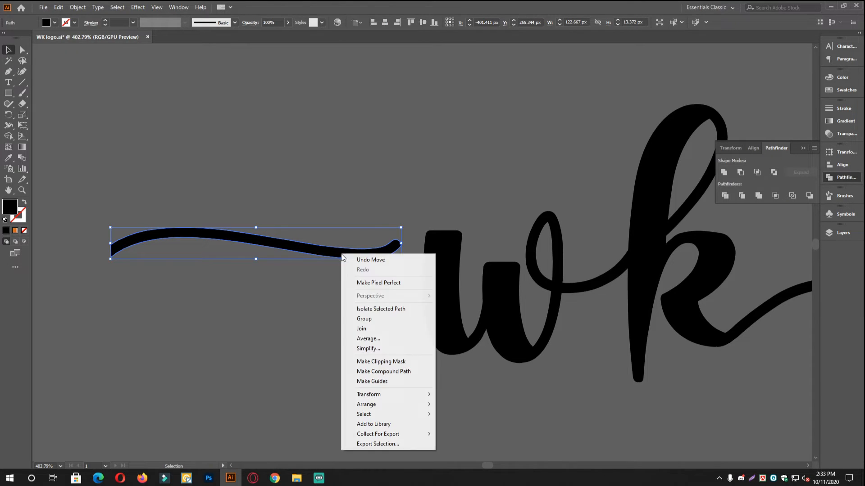
mouse_move(390, 396)
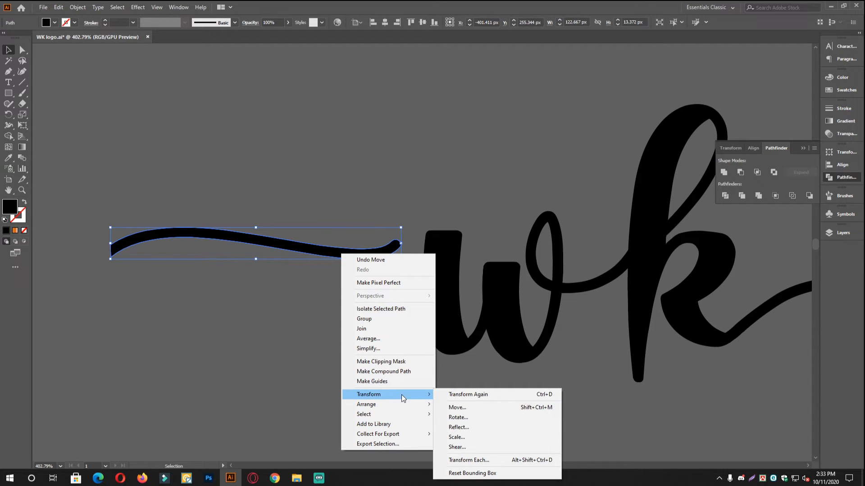
left_click(460, 427)
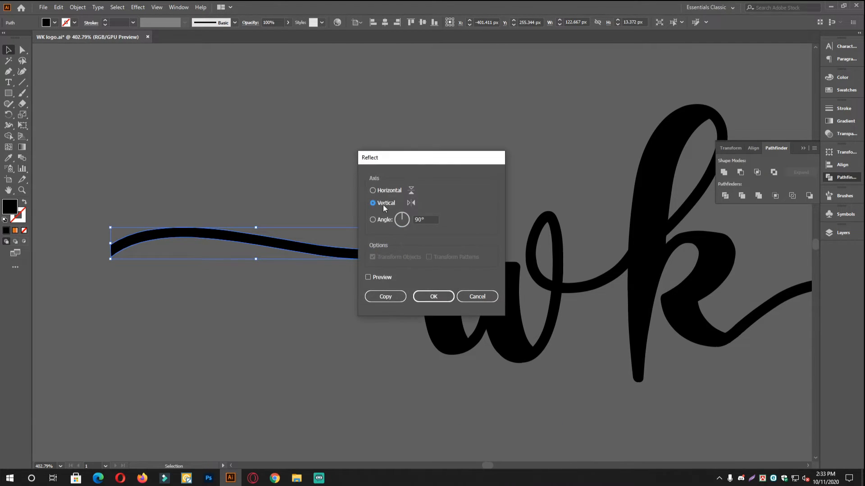
left_click(380, 278)
left_click_drag(397, 170, 575, 185)
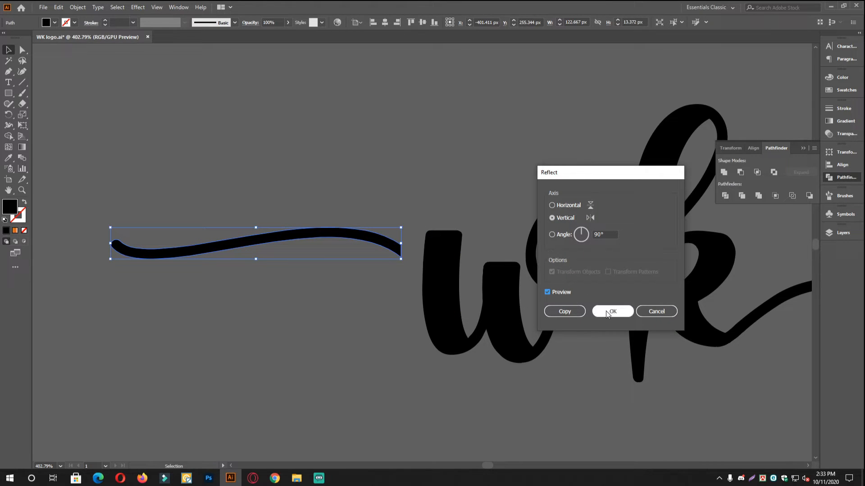
left_click(424, 315)
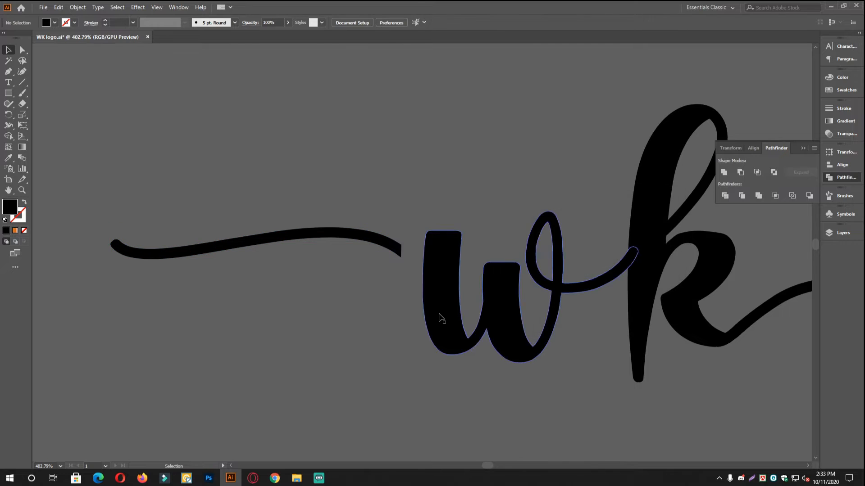
scroll(440, 305, "down", 3)
left_click_drag(730, 301, 463, 307)
scroll(547, 303, "down", 2)
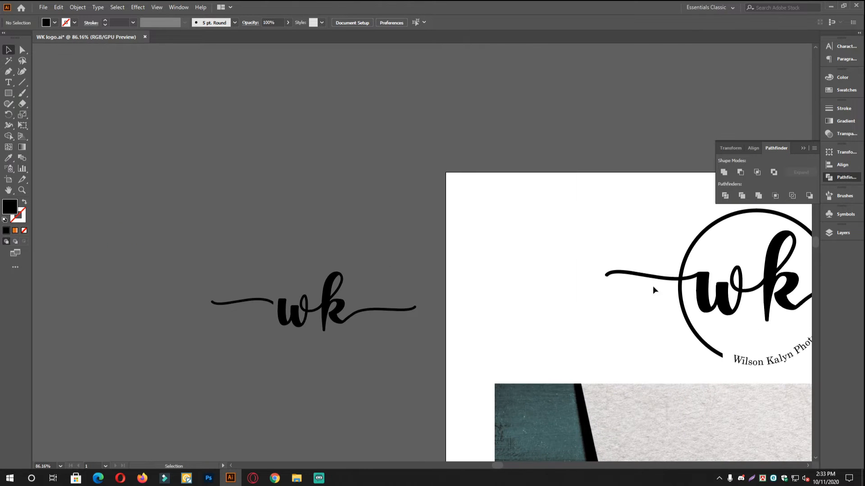
scroll(216, 300, "up", 4)
scroll(305, 323, "right", 1)
Reflect the swash again across the horizontal axis, flipping it top to bottom.
left_click(305, 319)
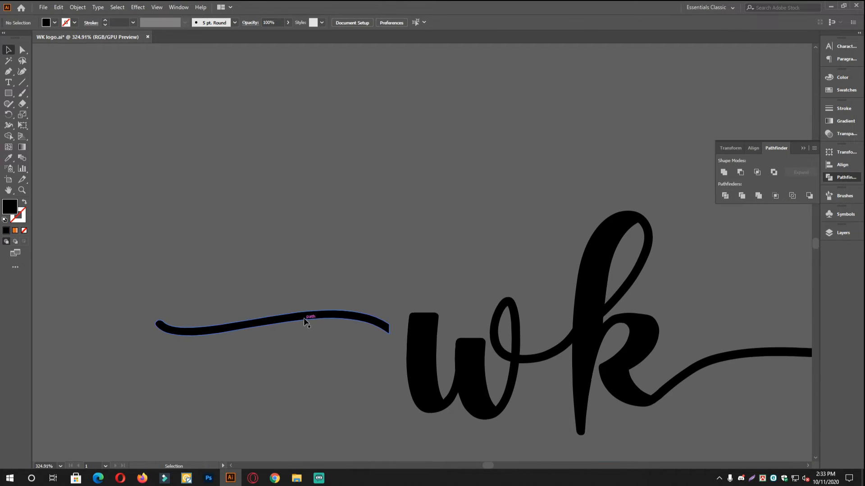
right_click(317, 313)
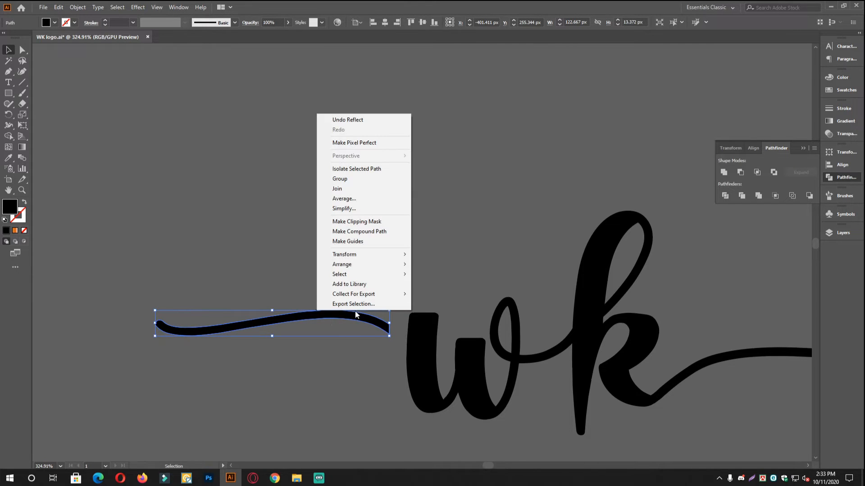
mouse_move(368, 258)
left_click(434, 289)
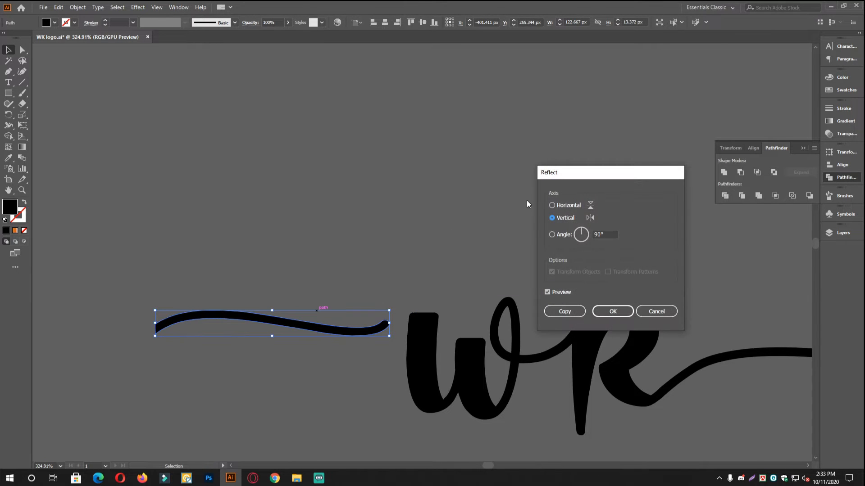
left_click(560, 207)
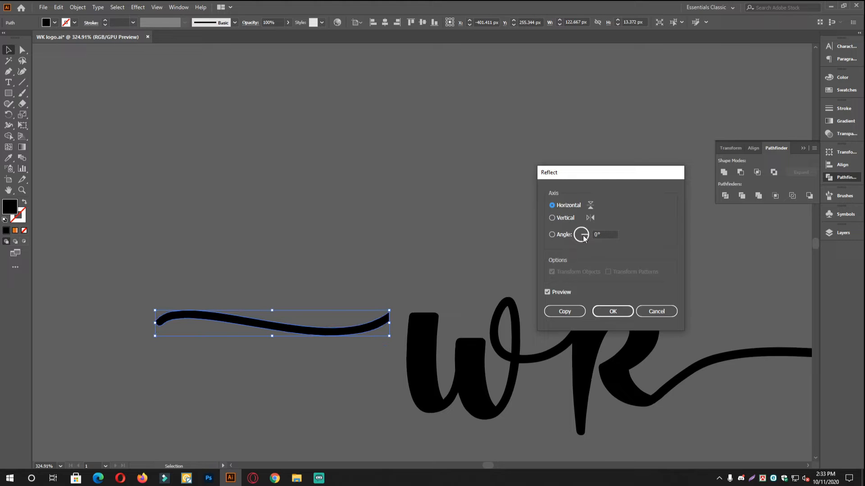
left_click(612, 311)
Nudge the swash tip so it sits flush against the w.
scroll(422, 353, "up", 4)
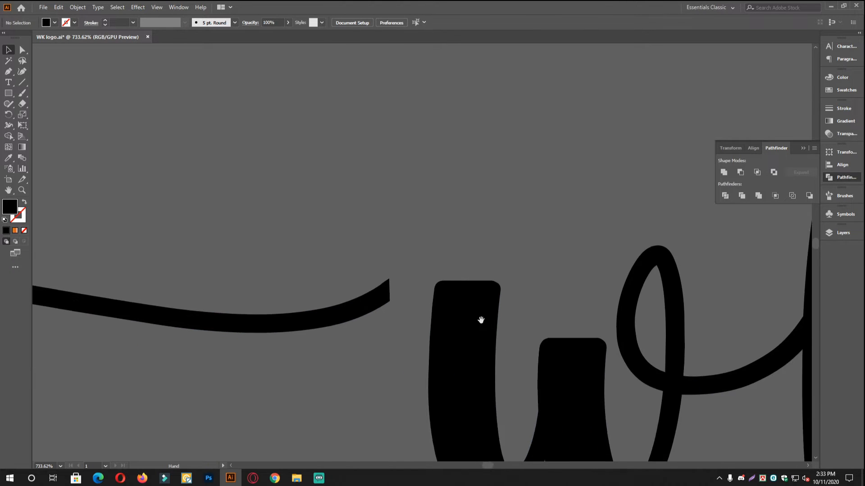
scroll(354, 303, "down", 2)
scroll(401, 315, "up", 5)
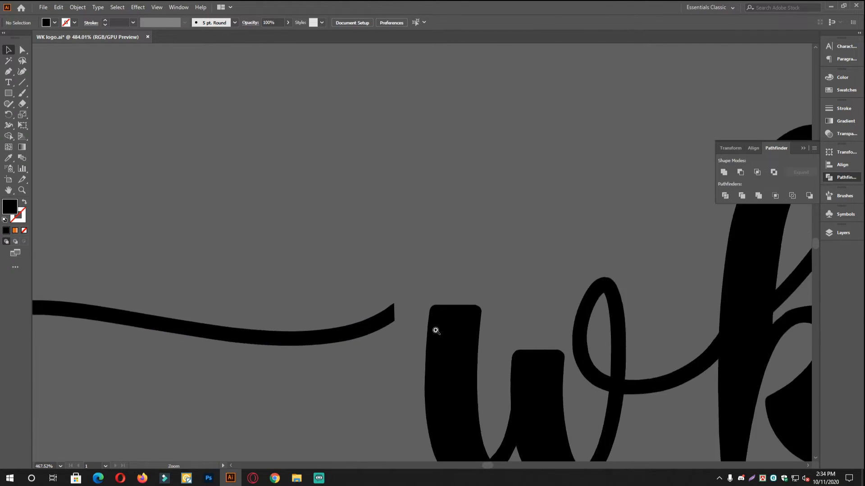
left_click(333, 389)
scroll(382, 383, "up", 8)
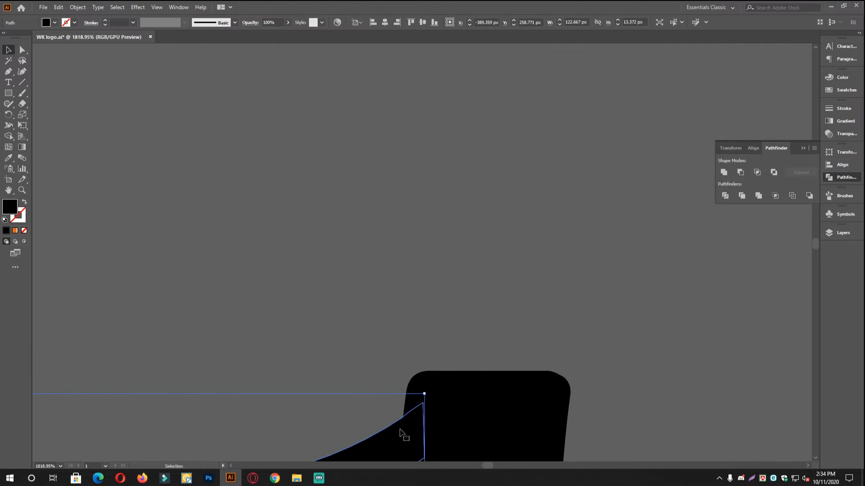
left_click_drag(447, 369, 401, 364)
left_click(388, 305)
Zoom out and bring the whole wk logo back into view.
left_click_drag(518, 306, 244, 305)
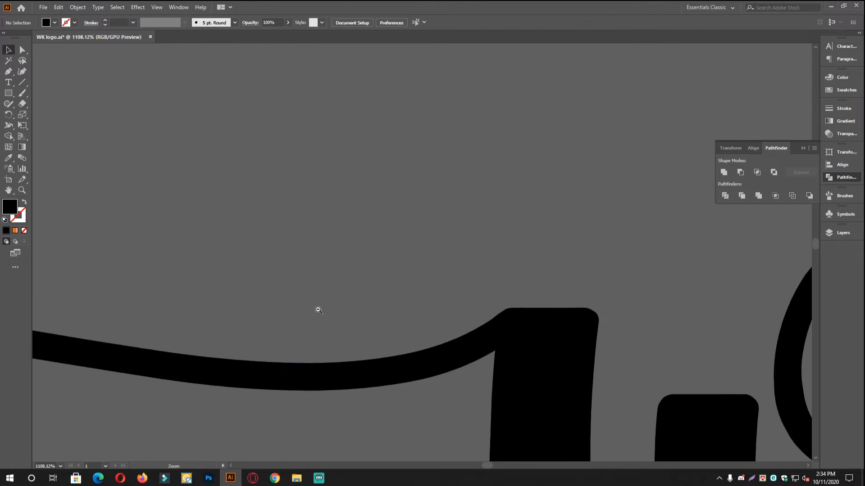
left_click_drag(434, 319, 225, 317)
left_click_drag(374, 319, 257, 318)
left_click_drag(540, 306, 408, 331)
left_click_drag(553, 329, 491, 328)
left_click_drag(603, 327, 461, 309)
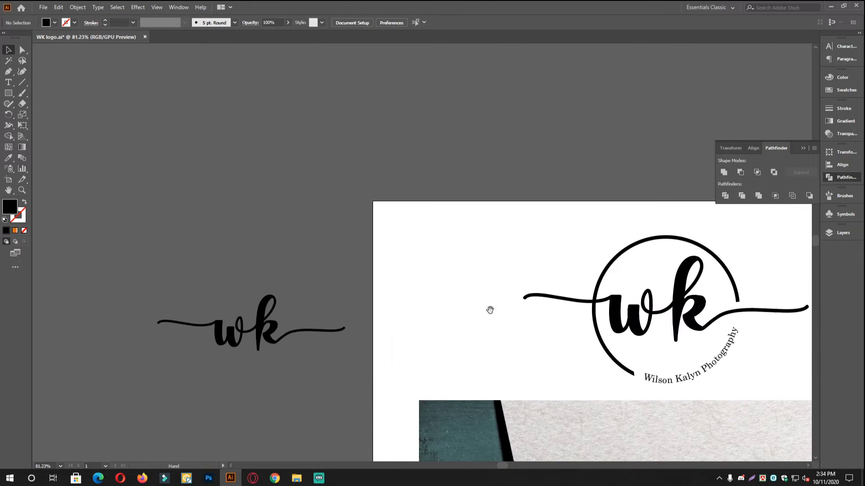
left_click_drag(516, 323, 445, 303)
left_click_drag(211, 326, 325, 329)
left_click_drag(281, 292, 319, 291)
left_click_drag(276, 350, 429, 366)
left_click(435, 365)
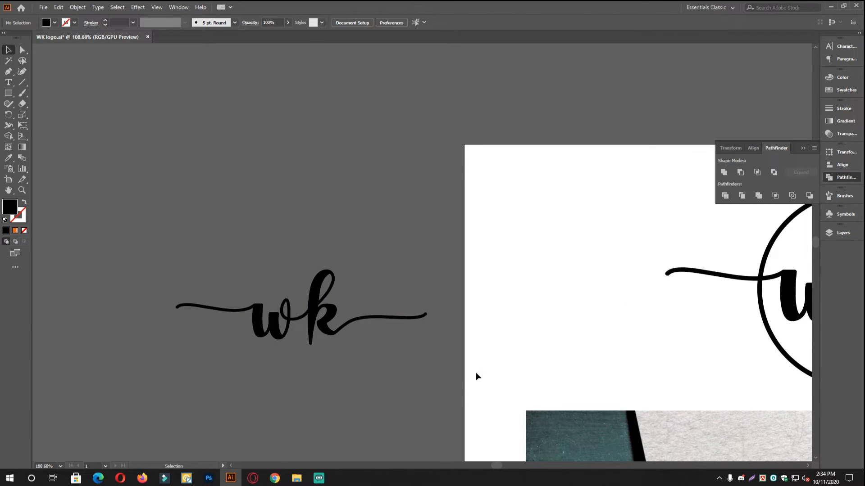
Draw a black-filled 287.38 px circle centred over the wk lettering with the Ellipse Tool.
left_click_drag(182, 244, 148, 230)
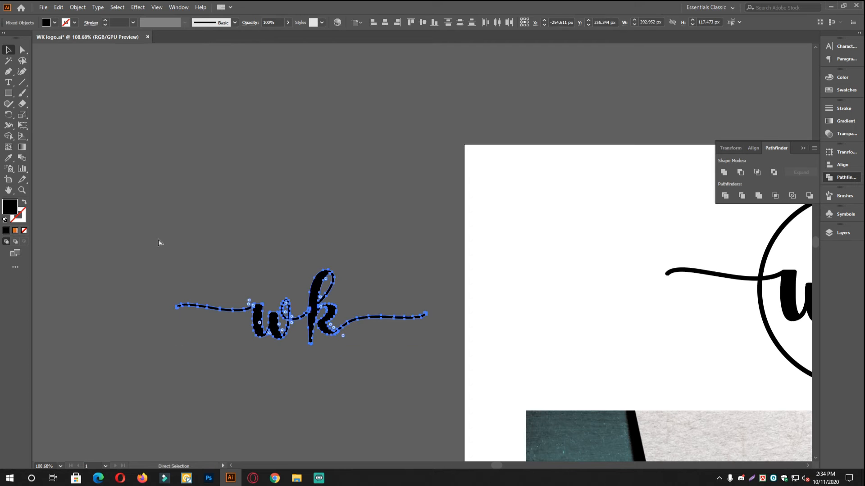
left_click(413, 285)
left_click_drag(415, 287, 369, 287)
left_click_drag(431, 282, 332, 291)
left_click(330, 237)
left_click_drag(361, 264, 373, 265)
left_click_drag(387, 256, 349, 273)
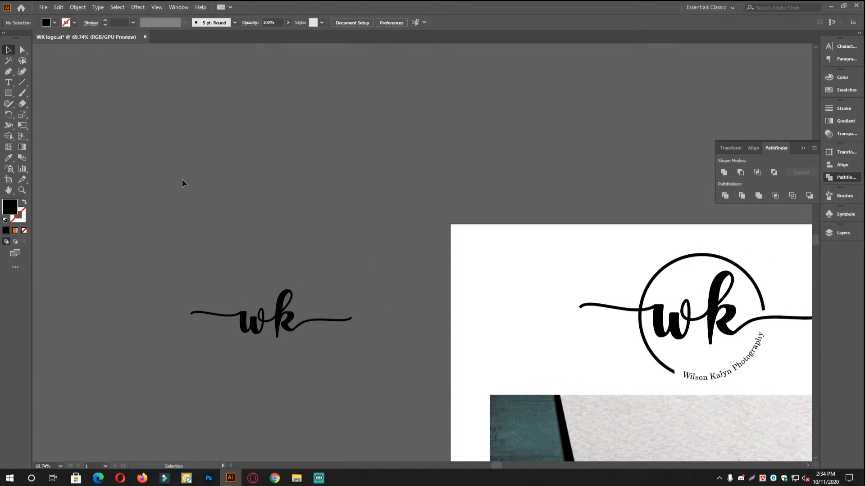
left_click_drag(16, 94, 42, 115)
left_click_drag(277, 321, 336, 380)
Swap the circle's fill and stroke and set the stroke weight to 6 pt, making an open ring.
key("v")
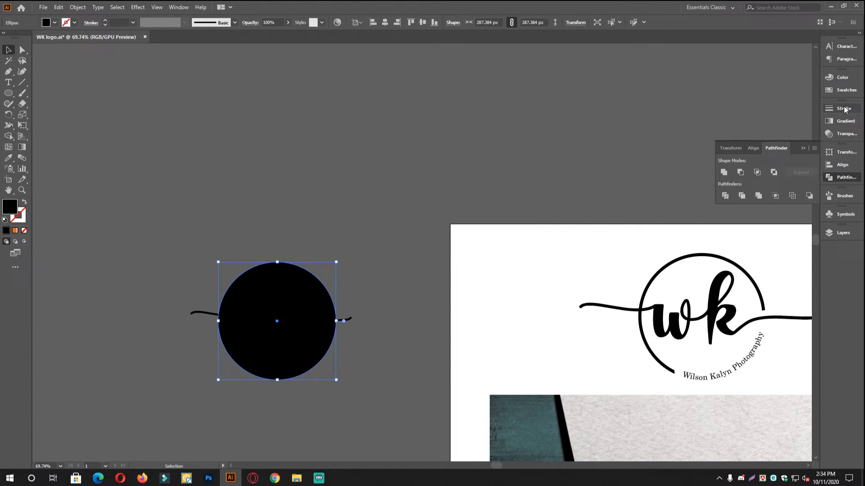
left_click(23, 203)
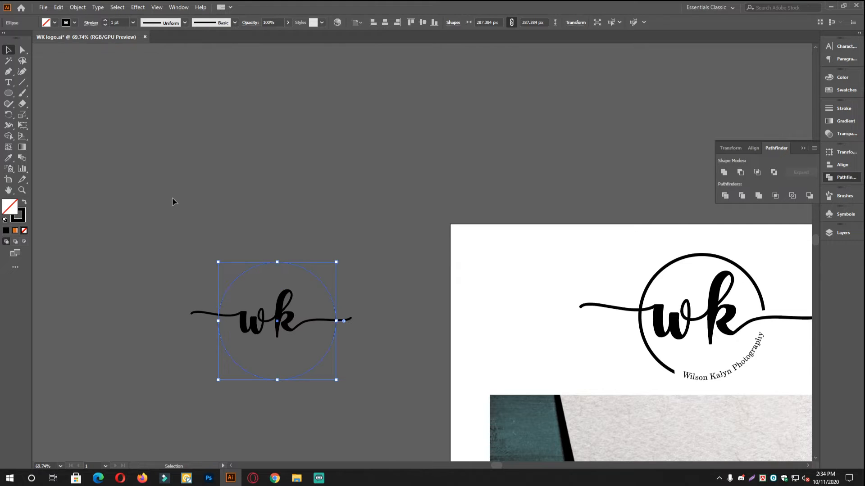
scroll(315, 297, "up", 2)
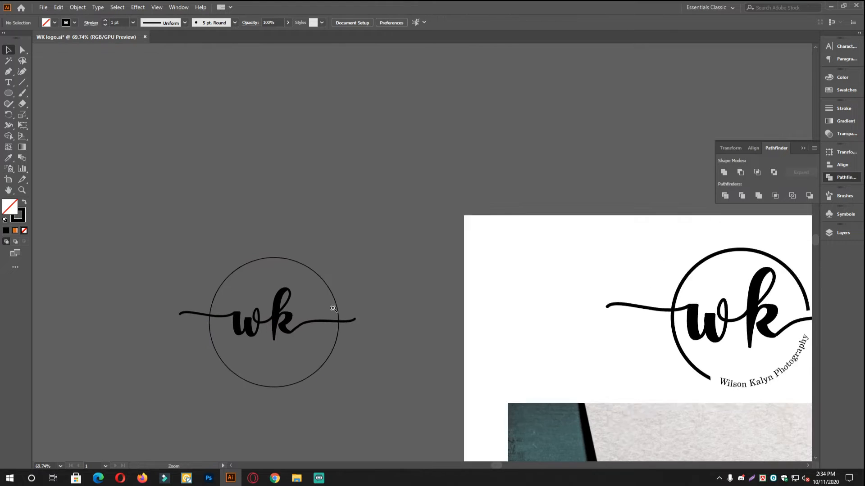
left_click(838, 111)
key("Up")
key("Up")
key("Up")
key("Up")
key("Up")
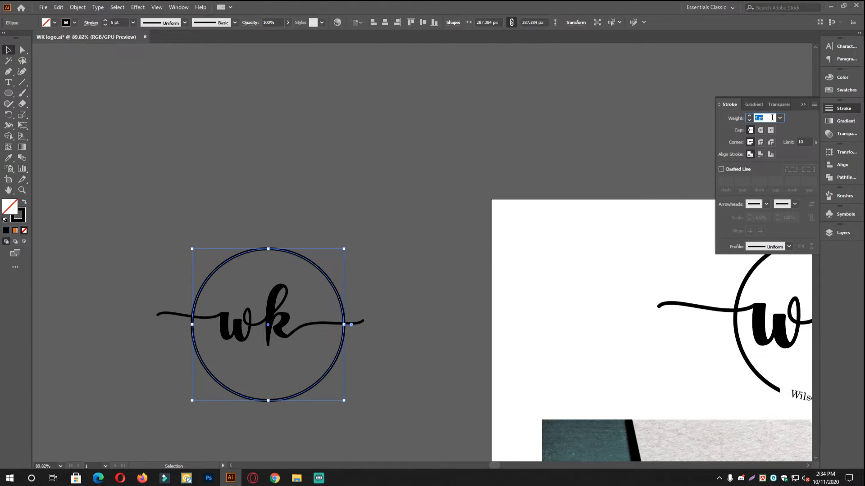
left_click(400, 220)
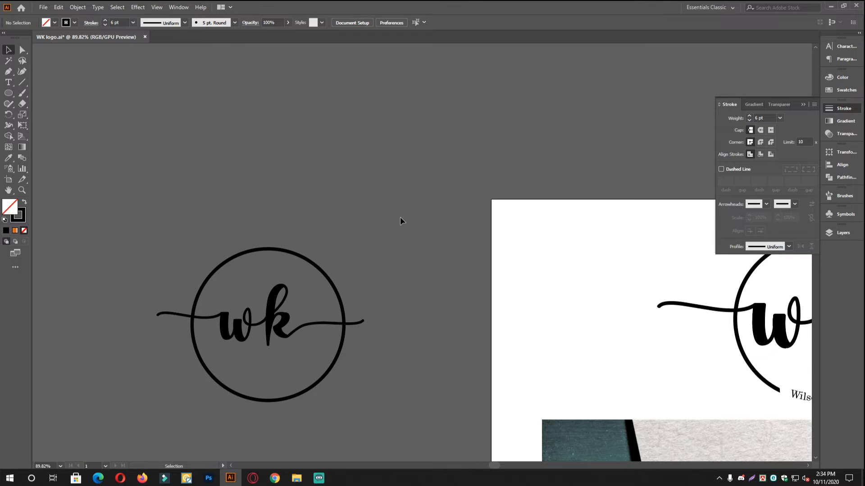
left_click_drag(319, 340, 435, 320)
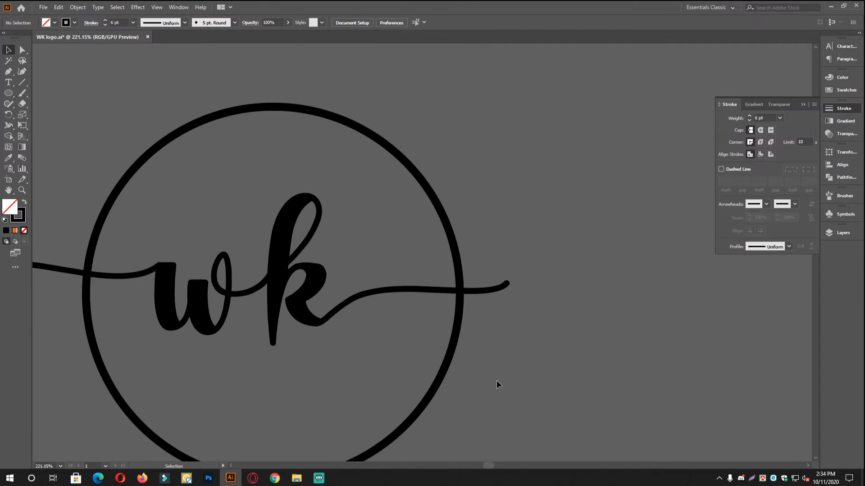
Thin the ring's stroke to 5 pt.
left_click(446, 365)
scroll(764, 118, "down", 1)
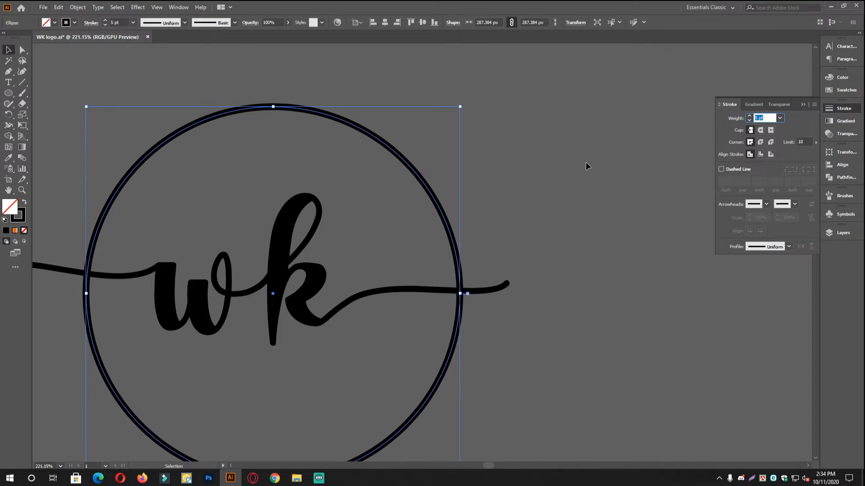
left_click(586, 161)
mouse_move(496, 312)
left_mouse_down()
mouse_move(419, 275)
mouse_move(464, 258)
mouse_move(450, 255)
left_mouse_up()
Expand the ring's stroke into a filled shape with Object > Expand.
left_click(453, 194)
left_click(471, 101)
left_click_drag(472, 173, 478, 167)
left_click(77, 7)
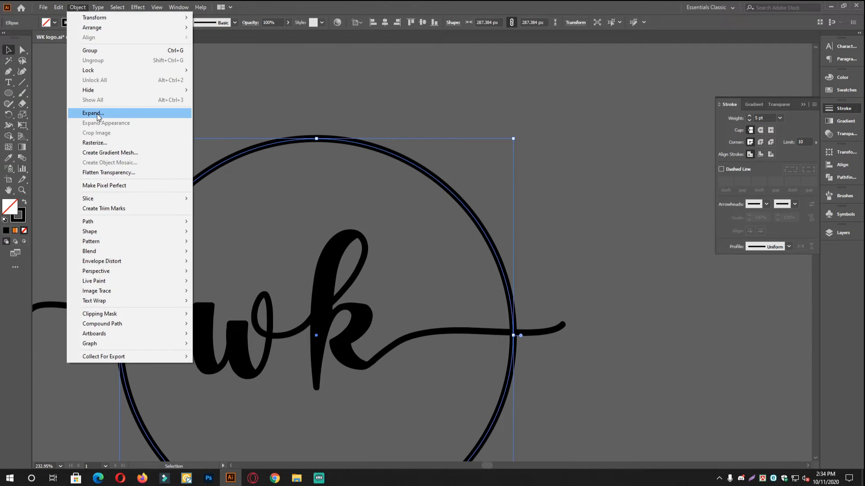
left_click(97, 114)
left_click(408, 291)
left_click(522, 262)
left_click_drag(466, 255, 476, 206)
Centre the ring and wk lettering on each other, aligned to selection horizontally and vertically.
left_click_drag(252, 179, 477, 206)
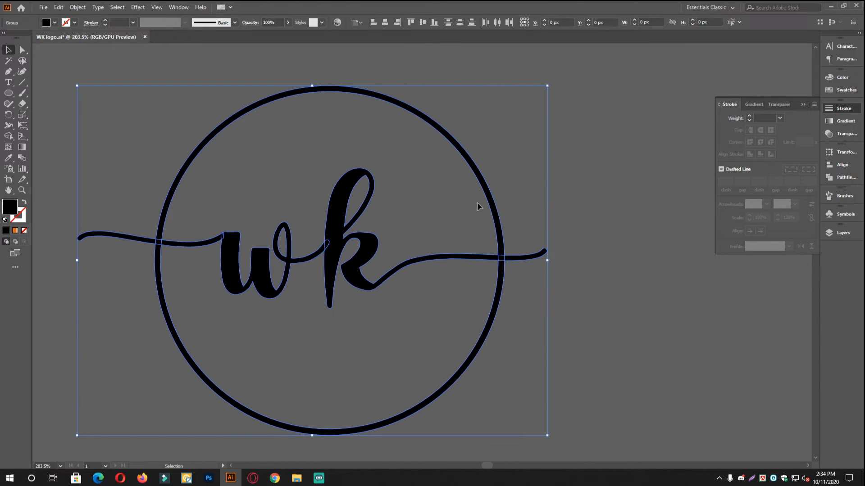
left_click(838, 165)
left_click(740, 173)
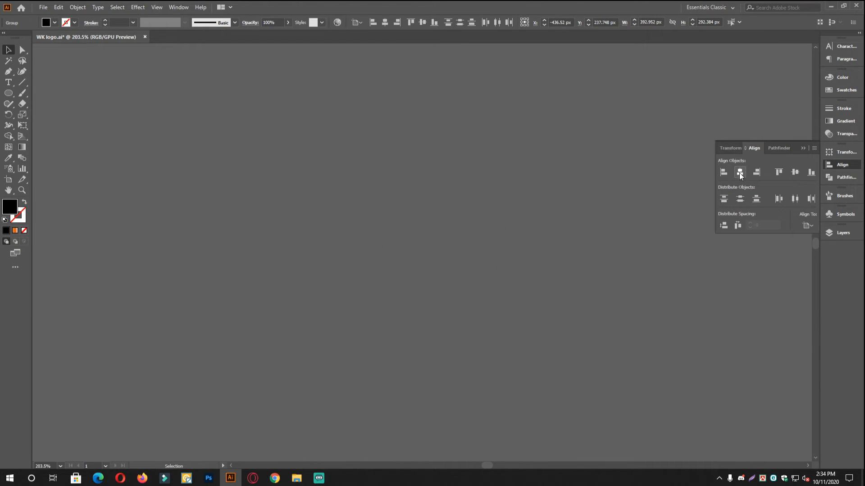
key("ctrl+z")
left_click(811, 226)
left_click(813, 237)
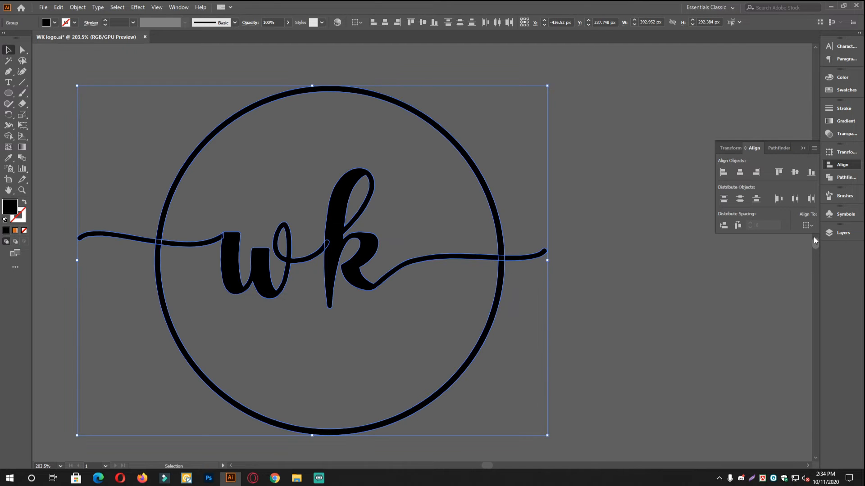
left_click(739, 171)
left_click(795, 172)
left_click(596, 244)
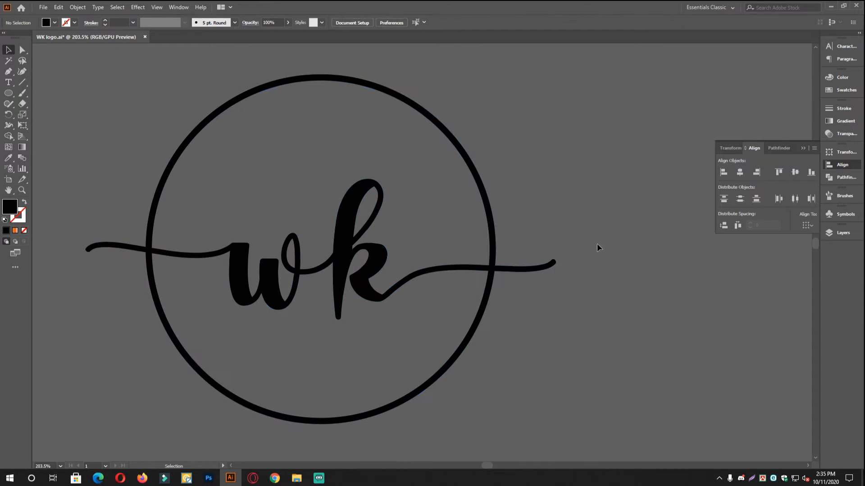
Raise the wk lettering and swash higher inside the ring.
left_click_drag(469, 245, 381, 241)
left_click_drag(362, 243, 411, 249)
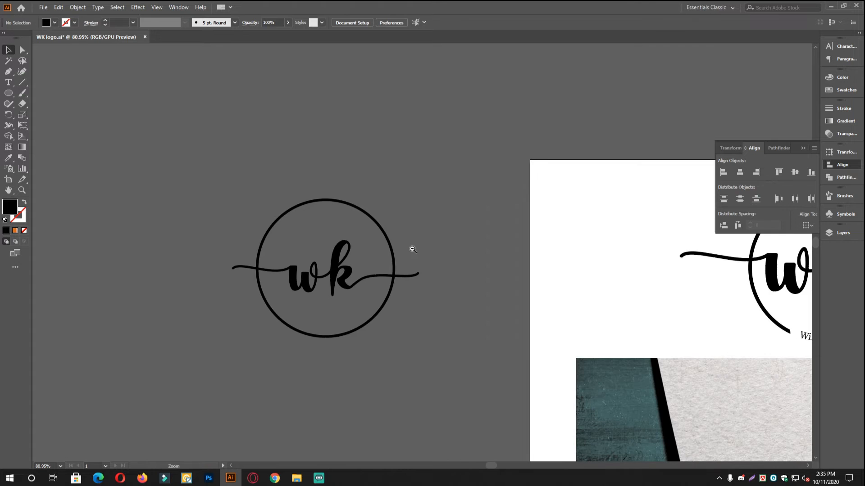
left_click_drag(328, 237, 420, 251)
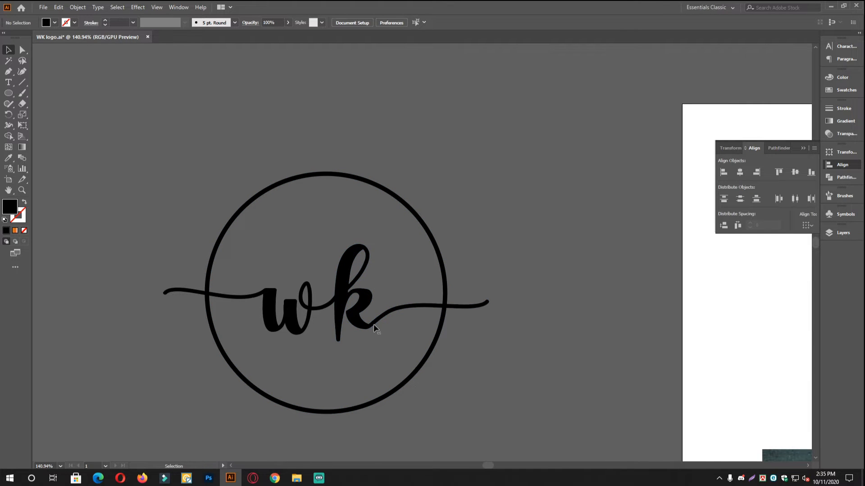
left_click_drag(368, 295, 368, 272)
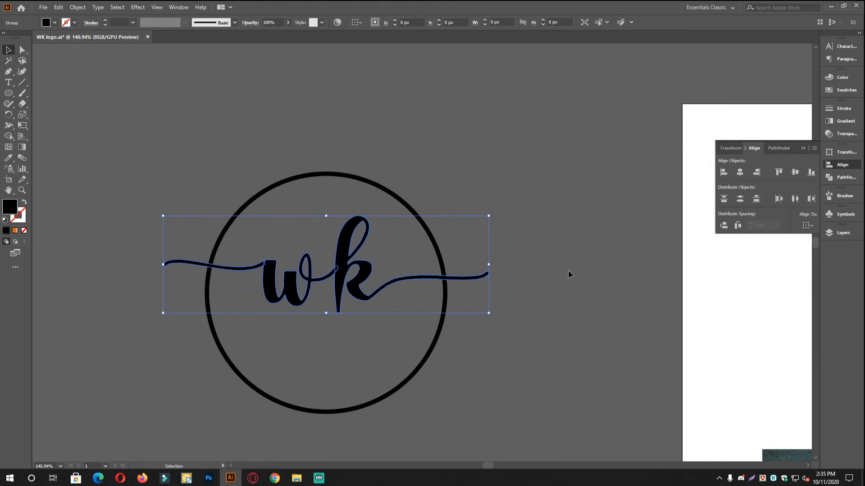
left_click(569, 275)
left_click_drag(261, 278, 299, 285)
left_click_drag(442, 328, 407, 286)
left_click(407, 287, "alt")
Nudge the wk group down 3 px, scale it up, then lower it about 9 px.
key("v")
left_click(381, 244)
left_click_drag(376, 240, 386, 246)
key("ctrl+z")
key("Down")
key("Down")
key("Down")
left_click_drag(511, 239, 540, 237)
left_click(404, 245)
scroll(390, 251, "up", 1)
left_click_drag(381, 243, 381, 248)
left_click(475, 237)
Draw a larger 314.194 px circle centred on the logo around the ring.
left_click_drag(475, 237, 339, 203)
left_click_drag(354, 228, 383, 251)
left_click_drag(266, 243, 367, 240)
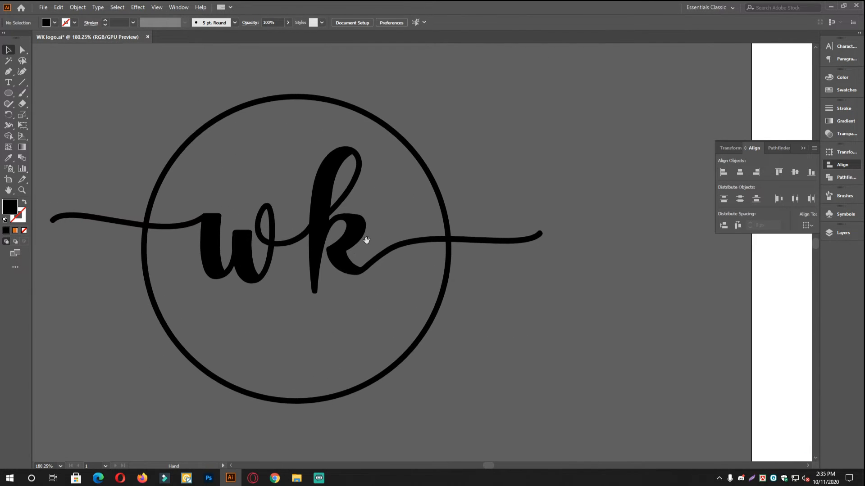
left_click_drag(363, 278, 371, 246)
left_click_drag(304, 256, 325, 271)
mouse_move(394, 269)
left_mouse_down()
mouse_move(355, 258)
mouse_move(378, 275)
left_mouse_up()
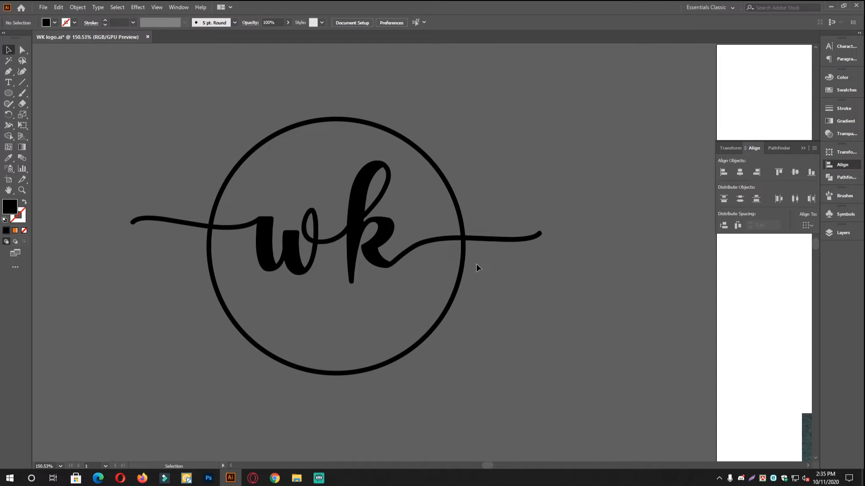
left_click_drag(388, 274, 409, 280)
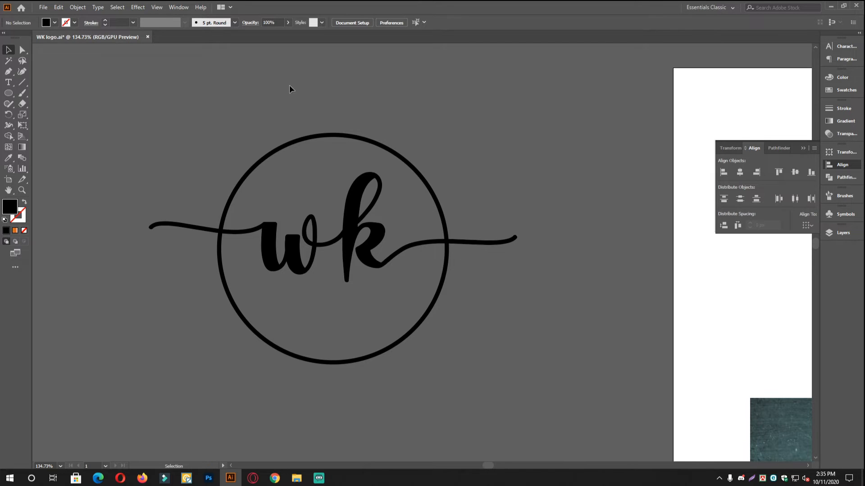
left_click_drag(347, 307, 378, 319)
left_click_drag(443, 287, 428, 315)
left_click(522, 246)
left_click(511, 348)
mouse_move(449, 333)
left_mouse_down()
mouse_move(416, 329)
mouse_move(437, 328)
left_mouse_up()
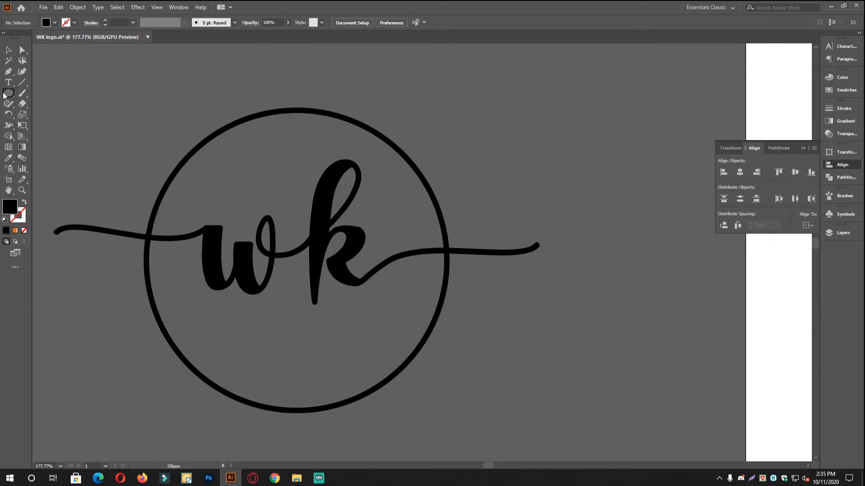
mouse_move(296, 260)
left_mouse_down()
mouse_move(366, 405)
mouse_move(401, 425)
left_mouse_up()
Swap the new circle's fill and stroke so it becomes a thin outline.
key("v")
left_click(24, 203)
left_click(117, 131)
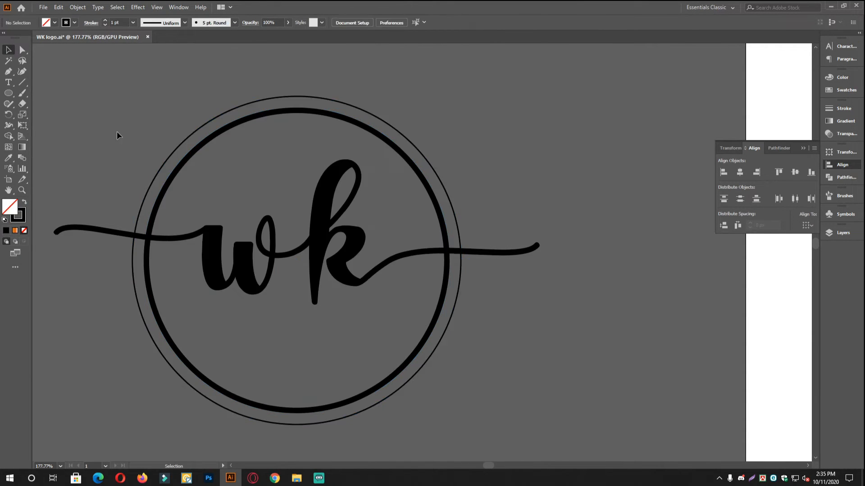
left_click_drag(210, 183, 239, 245)
left_click_drag(376, 363, 386, 317)
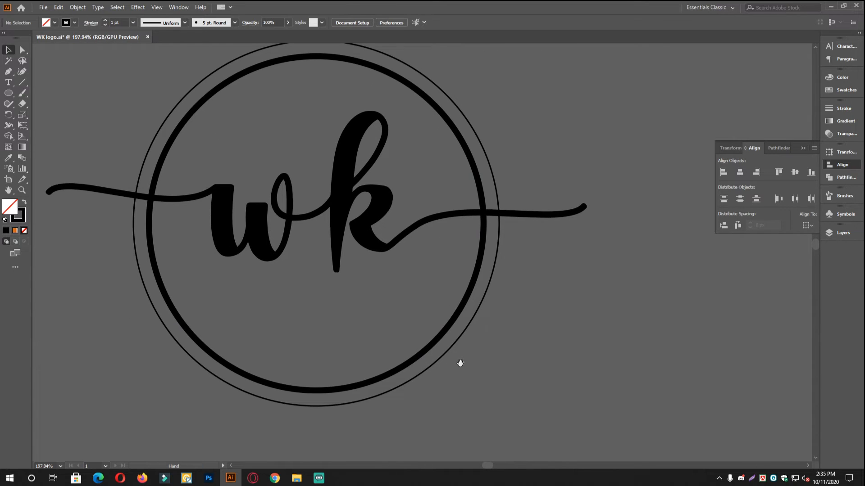
scroll(459, 361, "down", 3)
left_click(407, 321)
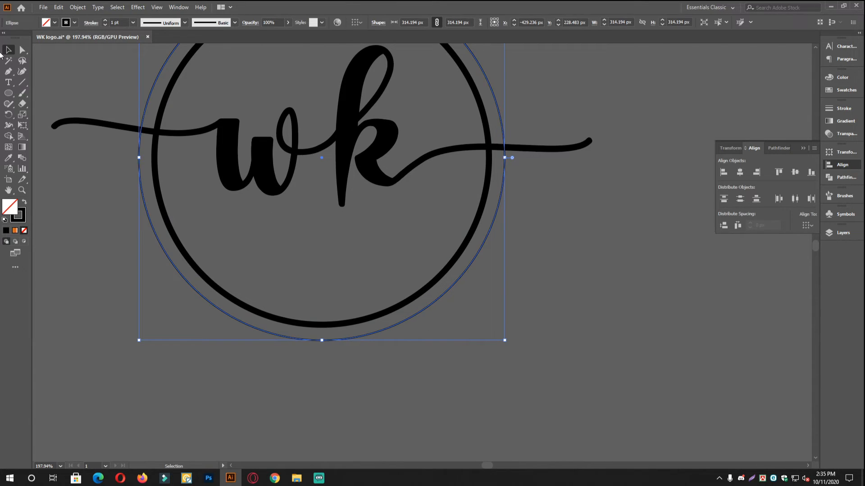
Replace the placeholder text with the studio name along the outer circle using Type on a Path.
left_click(8, 84)
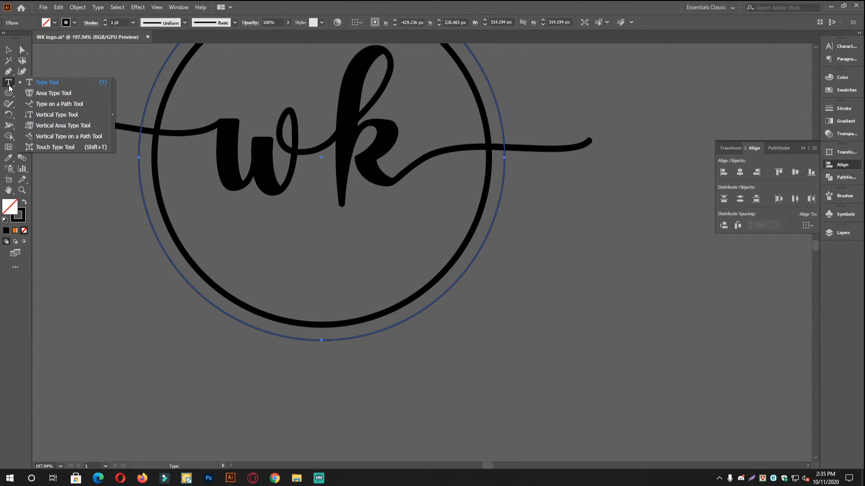
left_click(47, 108)
scroll(421, 267, "down", 2)
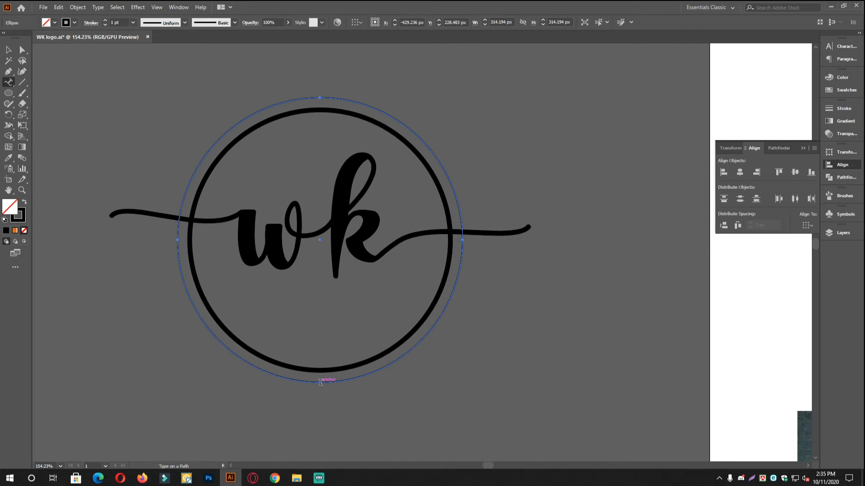
left_click(320, 382)
scroll(445, 315, "down", 3)
left_click_drag(440, 299, 357, 307)
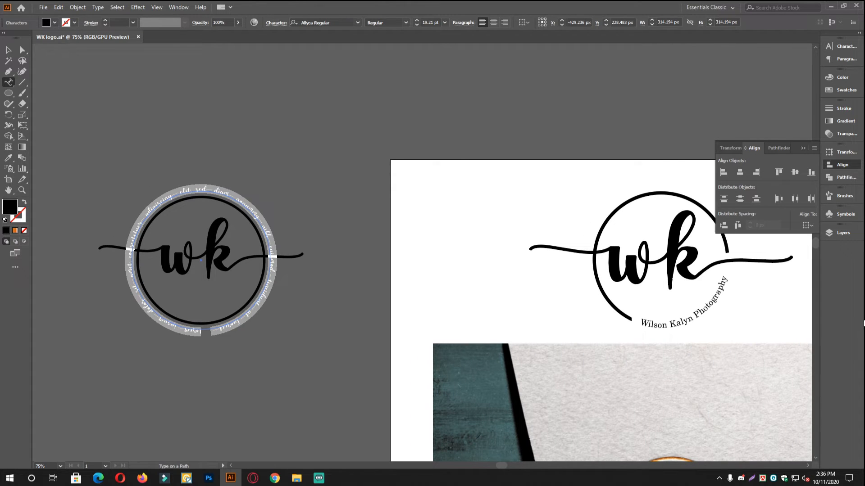
key("BackSpace")
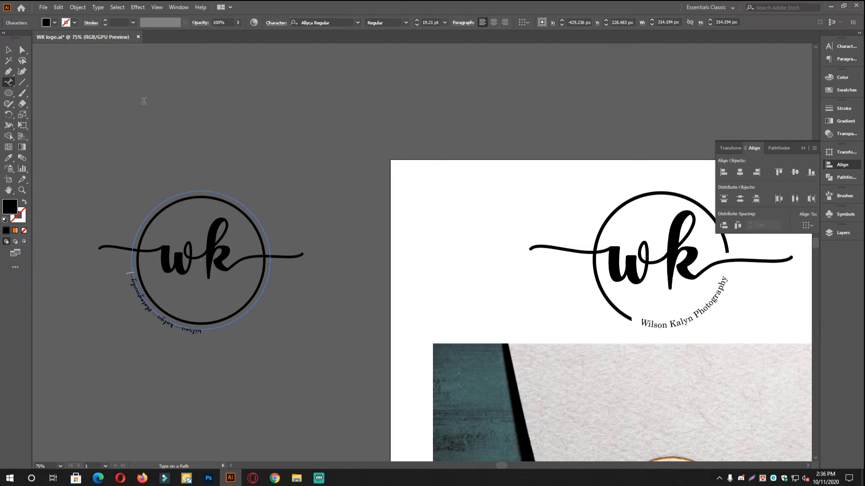
left_click(8, 49)
left_click_drag(124, 284, 234, 304)
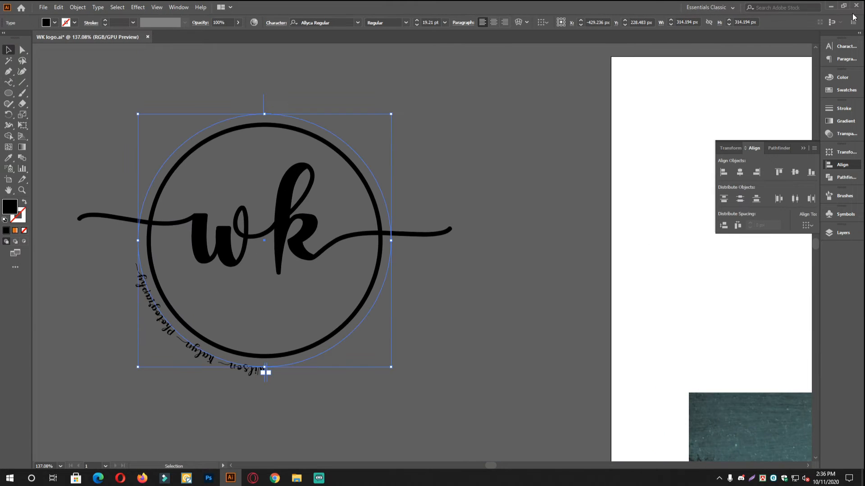
left_click(845, 45)
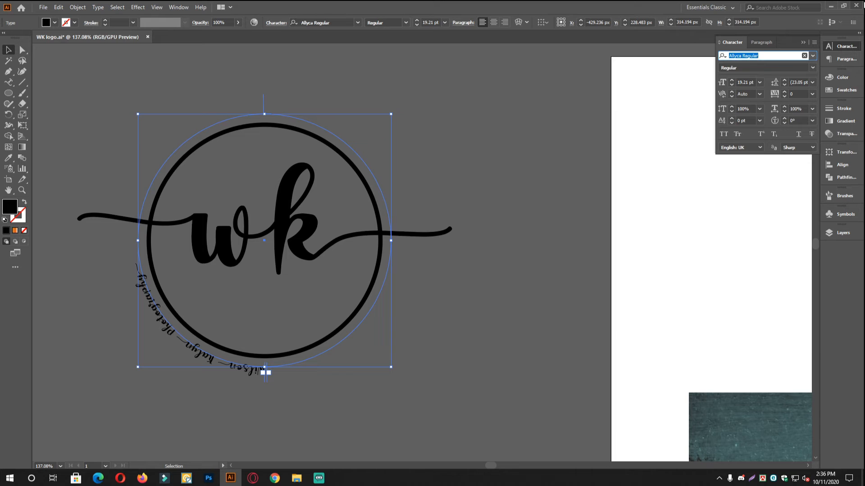
Set the curved studio name in the Centaur font.
type("centy")
key("BackSpace")
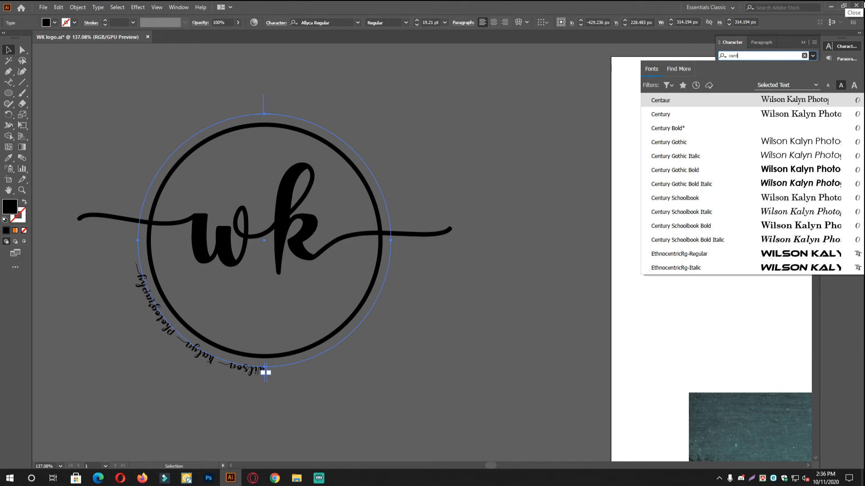
key("Return")
scroll(250, 315, "up", 5)
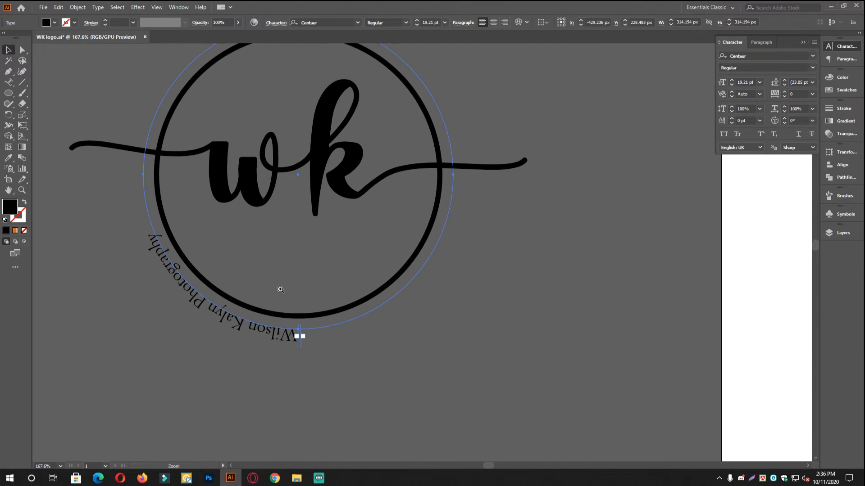
left_click_drag(414, 331, 132, 353)
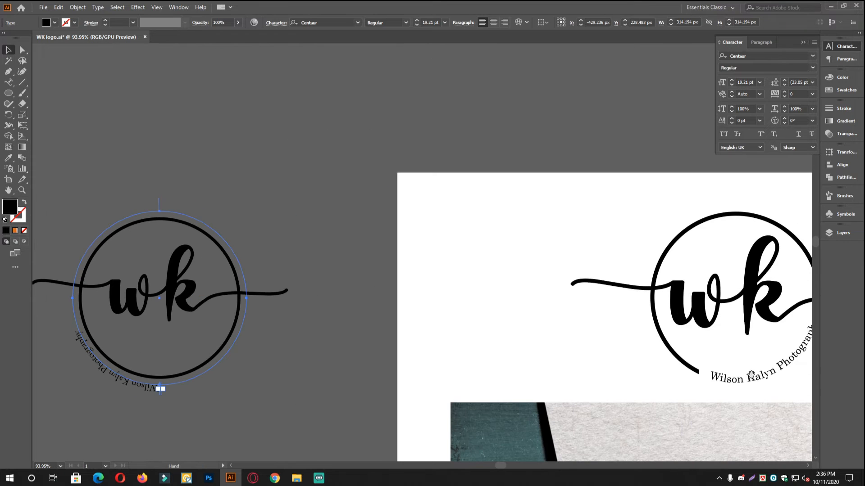
left_click_drag(163, 379, 304, 343)
scroll(280, 347, "up", 5)
left_click_drag(318, 297, 283, 325)
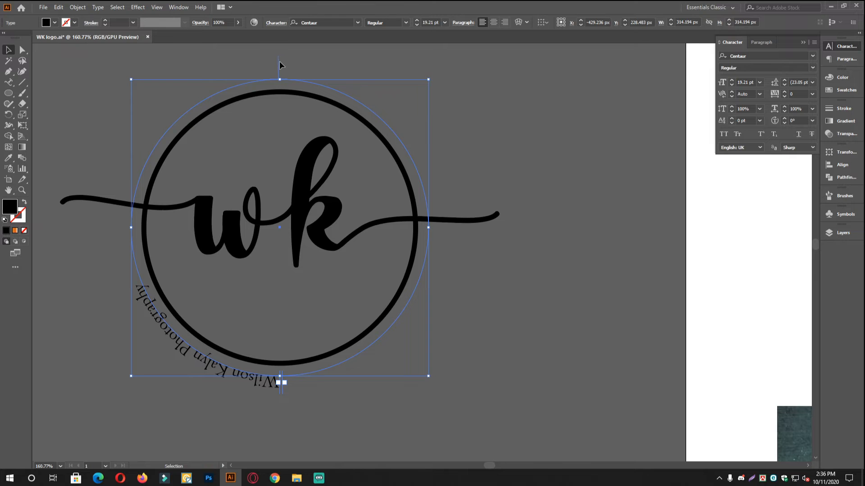
scroll(276, 59, "up", 2)
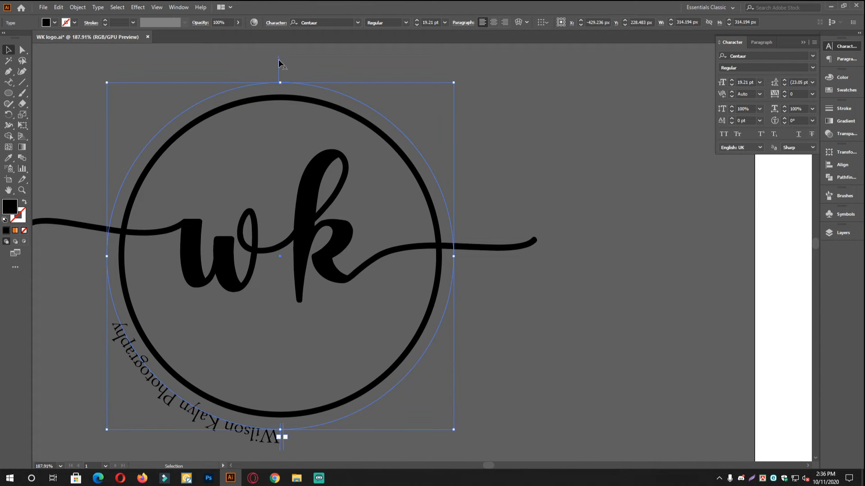
Flip the curved text so it runs up the circle's lower-right arc.
left_click_drag(278, 63, 281, 101)
left_click_drag(363, 292, 355, 213)
left_click_drag(337, 267, 366, 266)
left_click_drag(438, 178, 441, 225)
left_click_drag(441, 225, 424, 187)
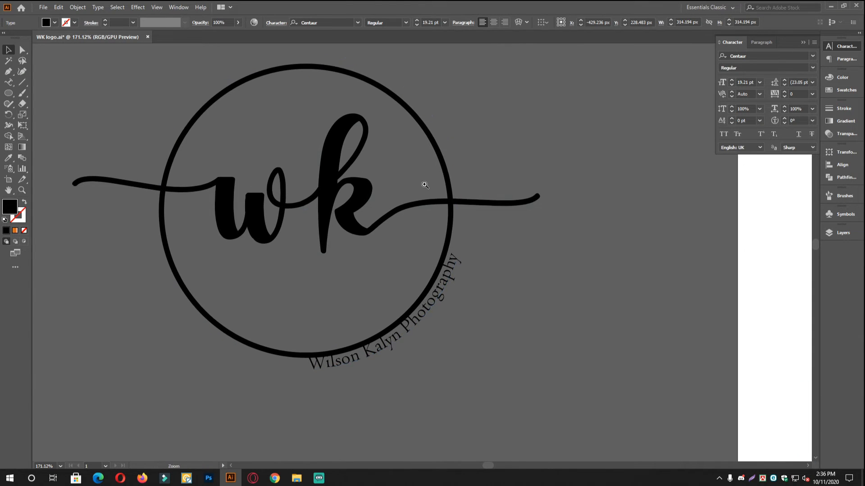
mouse_move(305, 59)
left_mouse_down()
mouse_move(318, 64)
mouse_move(299, 64)
left_mouse_up()
Undo the stray move and slide the curved studio name a little along the ring.
key("ctrl+z")
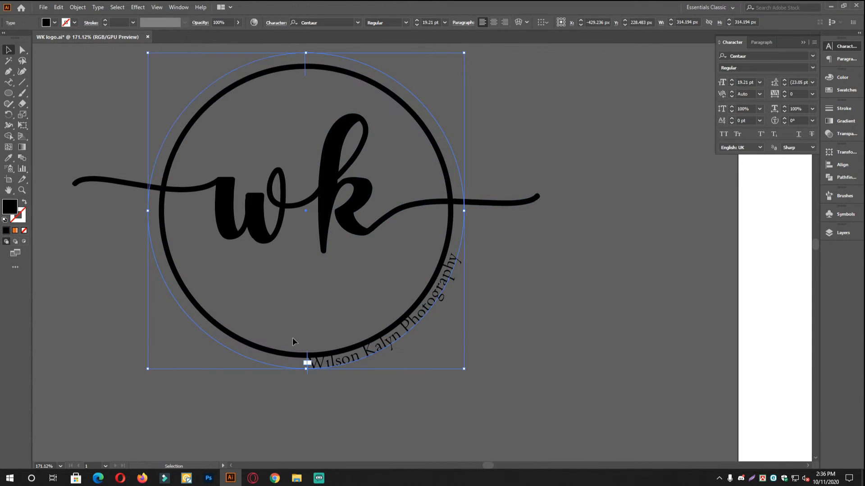
left_click_drag(307, 362, 335, 346)
mouse_move(427, 298)
left_mouse_down()
mouse_move(463, 310)
mouse_move(441, 299)
left_mouse_up()
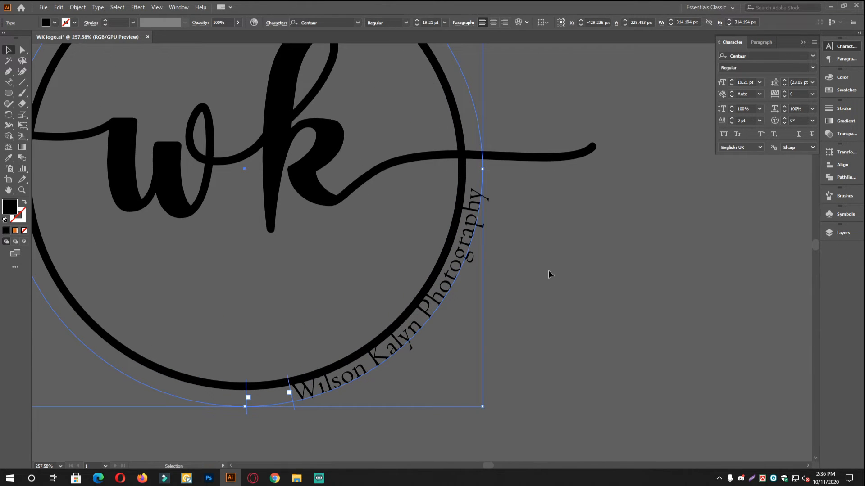
left_click_drag(527, 250, 529, 253)
left_click_drag(290, 386, 294, 384)
left_click_drag(407, 375, 425, 374)
Scale the curved studio name down from a corner handle to about 17.87 pt.
left_click_drag(501, 408, 483, 393)
scroll(401, 331, "up", 3)
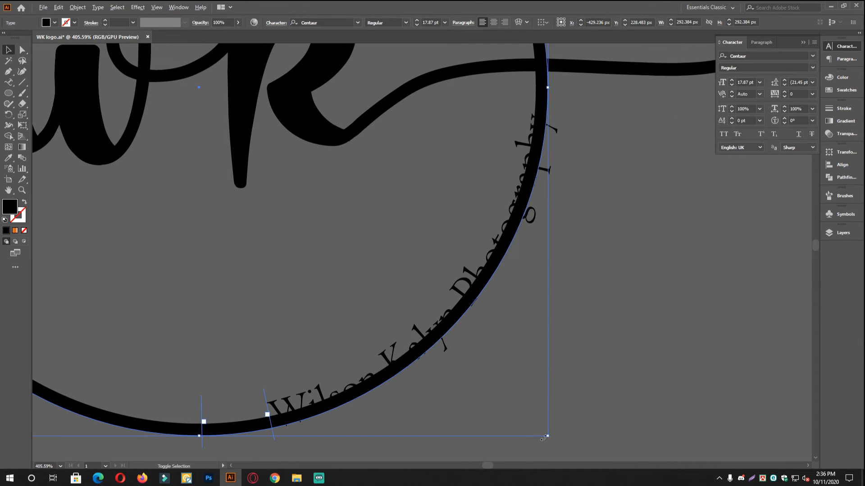
left_click_drag(548, 437, 552, 440)
left_click(519, 397)
scroll(465, 375, "up", 1)
scroll(495, 347, "down", 1)
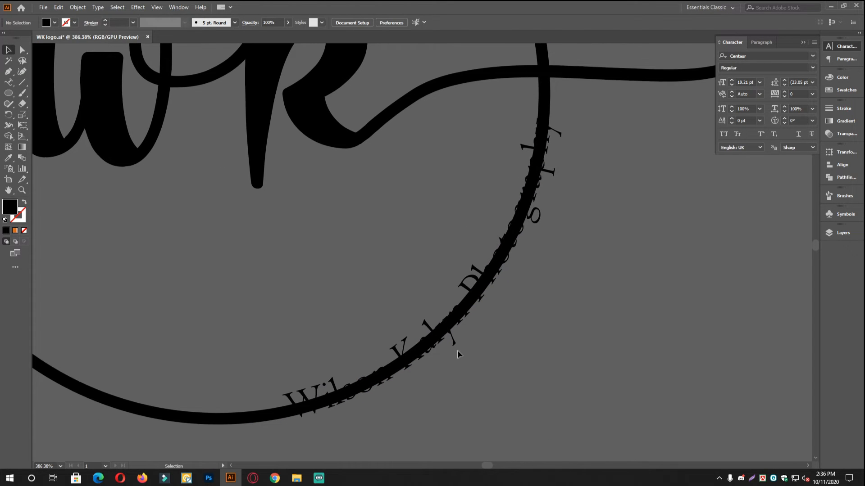
Fine-tune the curved text's start along the ring, nudging it left and then right.
left_click(415, 316)
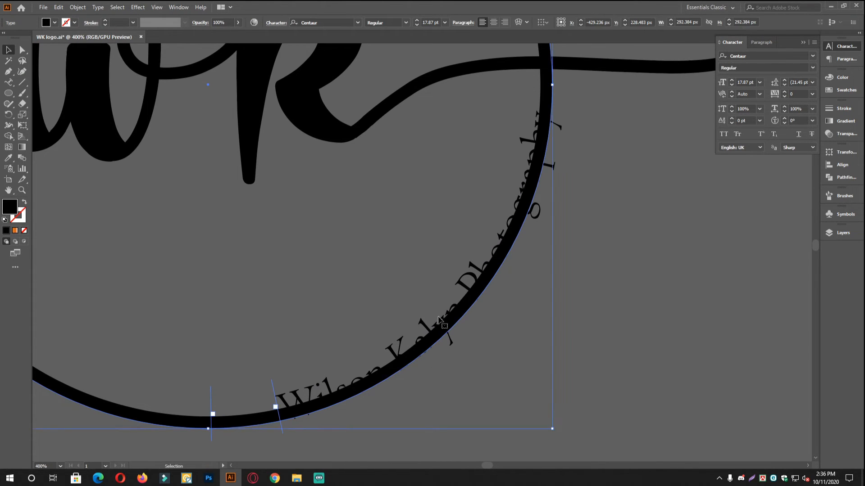
scroll(581, 335, "down", 2)
left_click(554, 319)
scroll(535, 285, "down", 1)
scroll(500, 321, "up", 2)
left_click_drag(500, 322, 514, 275)
left_click(514, 275)
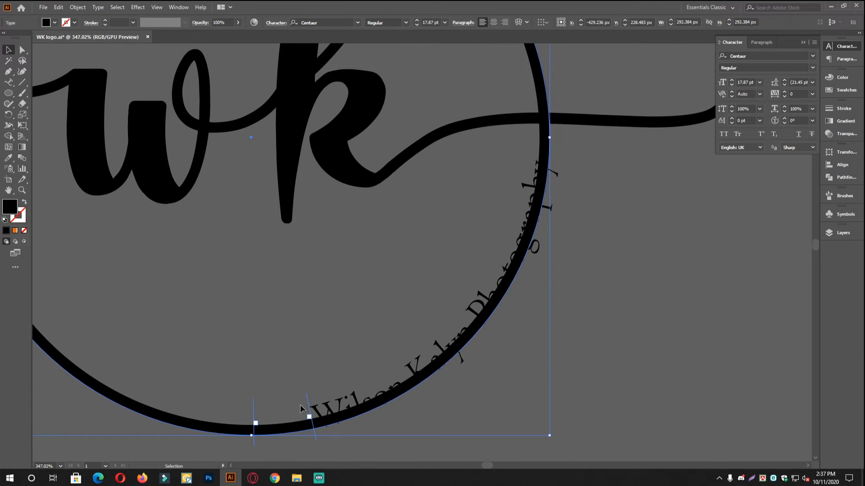
mouse_move(306, 397)
left_mouse_down()
mouse_move(294, 399)
mouse_move(319, 390)
left_mouse_up()
left_click(544, 347)
left_click(338, 413)
left_click(579, 363)
left_click_drag(644, 342, 578, 342)
Zoom out and pan to compare against the reference logo on the artboard.
left_click_drag(660, 243, 605, 294)
left_click_drag(536, 310, 551, 267)
left_click_drag(721, 284, 402, 303)
left_click_drag(586, 303, 561, 303)
left_click_drag(637, 300, 345, 309)
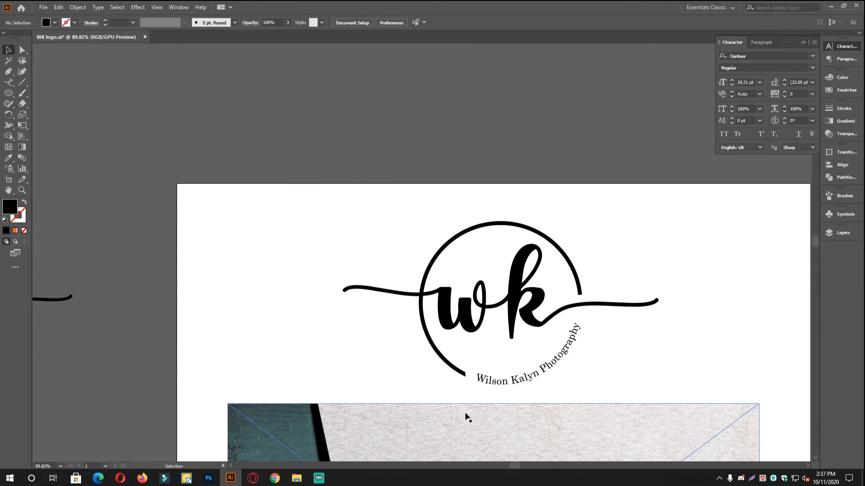
left_click_drag(382, 397, 646, 344)
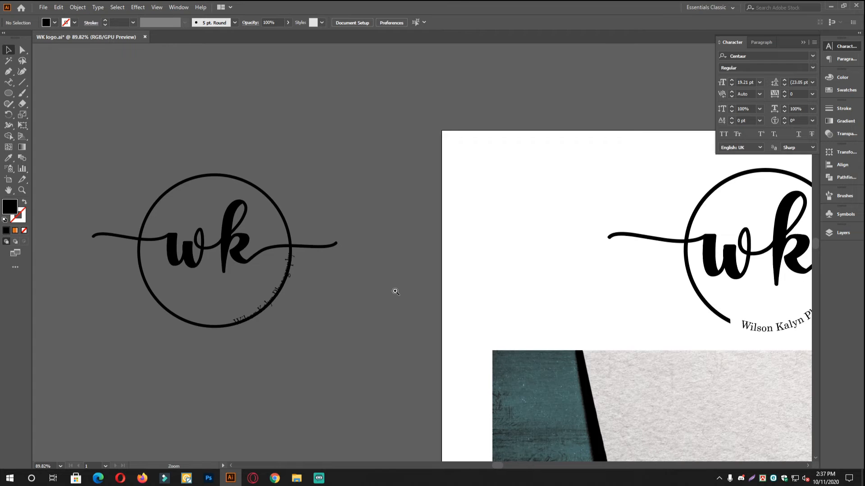
left_click_drag(245, 177, 347, 230)
left_click_drag(287, 335, 329, 250)
Draw a horizontal cutting line across the ring, with default colours and no fill.
left_click(21, 82)
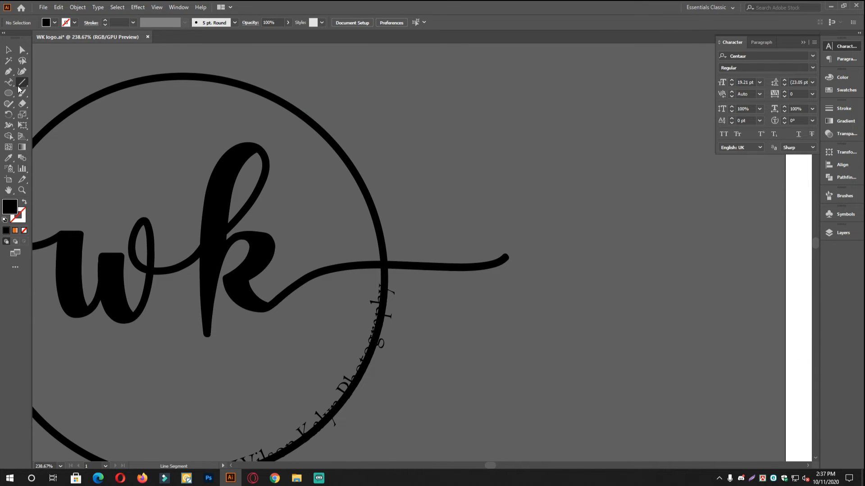
scroll(436, 243, "up", 3)
left_click_drag(334, 288, 436, 288)
left_click_drag(407, 357, 436, 280)
key("ctrl+a")
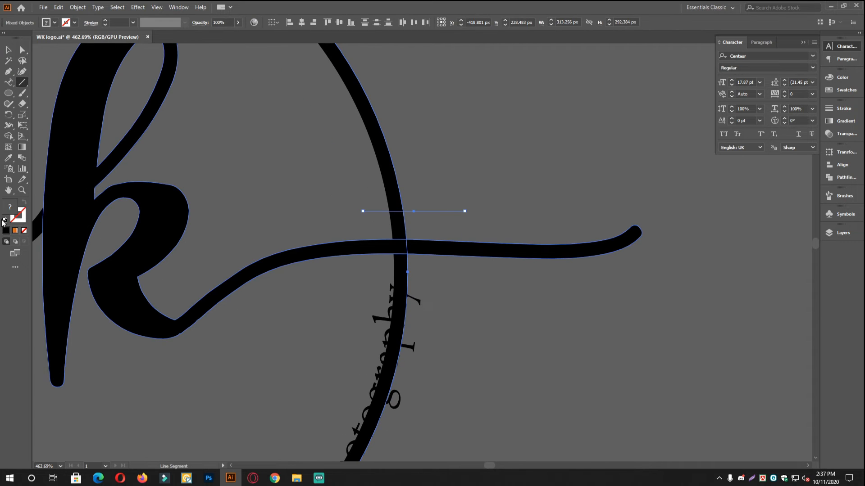
left_click(4, 220)
left_click(24, 231)
mouse_move(334, 269)
left_mouse_down()
mouse_move(365, 217)
mouse_move(467, 95)
left_mouse_up()
left_click_drag(365, 312, 338, 312)
left_click_drag(231, 389, 319, 337)
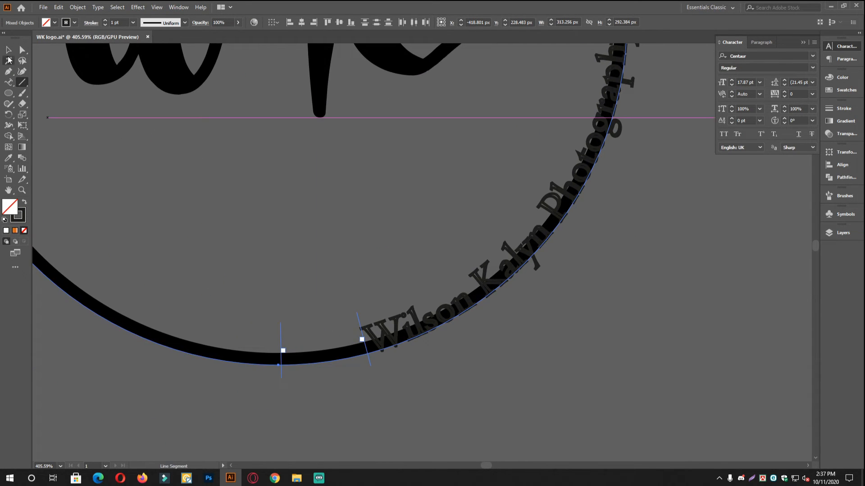
Draw a slanted cutting line across the ring at the text's other end.
mouse_move(310, 329)
left_mouse_down()
mouse_move(330, 428)
mouse_move(331, 390)
mouse_move(341, 411)
left_mouse_up()
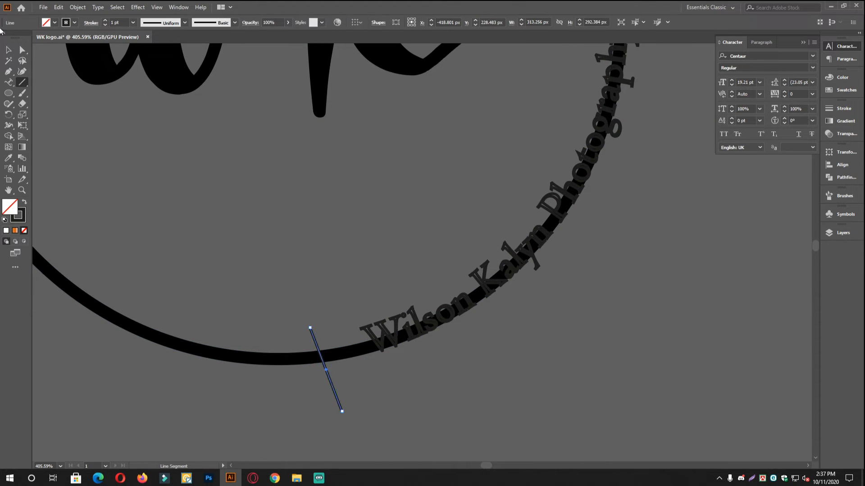
left_click(8, 49)
left_click(581, 332)
scroll(513, 266, "down", 2)
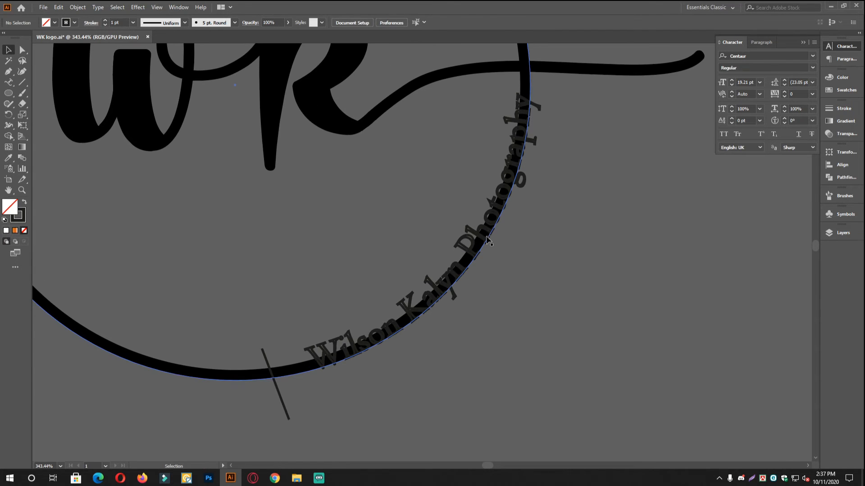
Swap the curved path text's fill and stroke colours.
left_click(486, 239)
left_click(23, 204)
left_click(542, 272)
scroll(459, 227, "down", 1)
mouse_move(460, 227)
left_mouse_down()
mouse_move(444, 257)
mouse_move(446, 289)
left_mouse_up()
mouse_move(501, 197)
left_mouse_down()
mouse_move(502, 261)
mouse_move(486, 201)
left_mouse_up()
Divide the ring with both cutting lines using Pathfinder Divide.
left_click(487, 140)
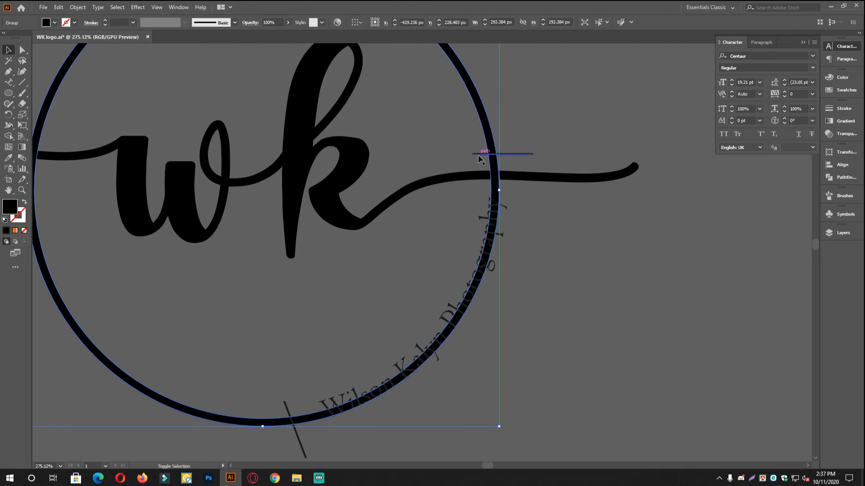
left_click(480, 156, "shift")
left_click(286, 412, "shift")
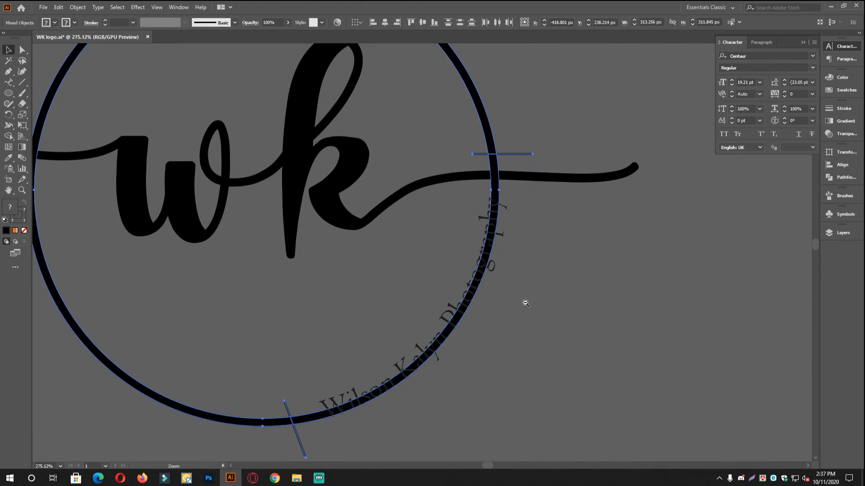
scroll(523, 301, "down", 3)
scroll(440, 284, "up", 2)
left_click(841, 177)
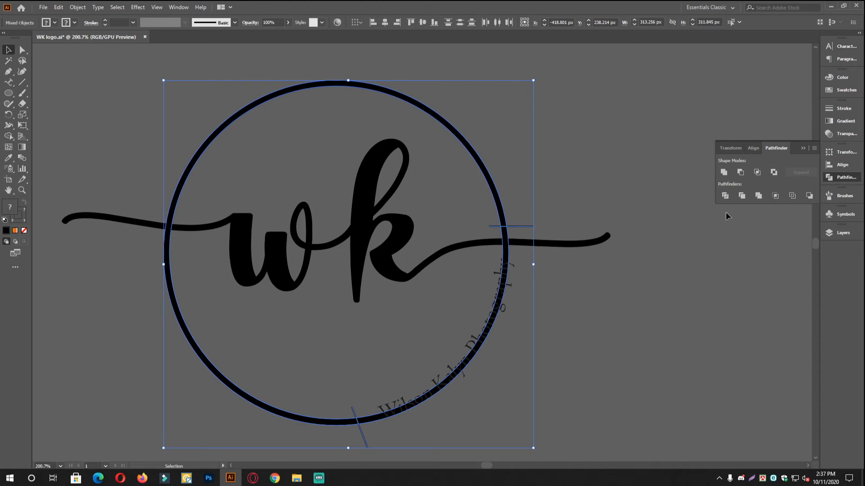
left_click(724, 196)
Ungroup the divided pieces and delete the ring segment behind the text.
right_click(473, 230)
left_click(496, 303)
left_click(521, 348)
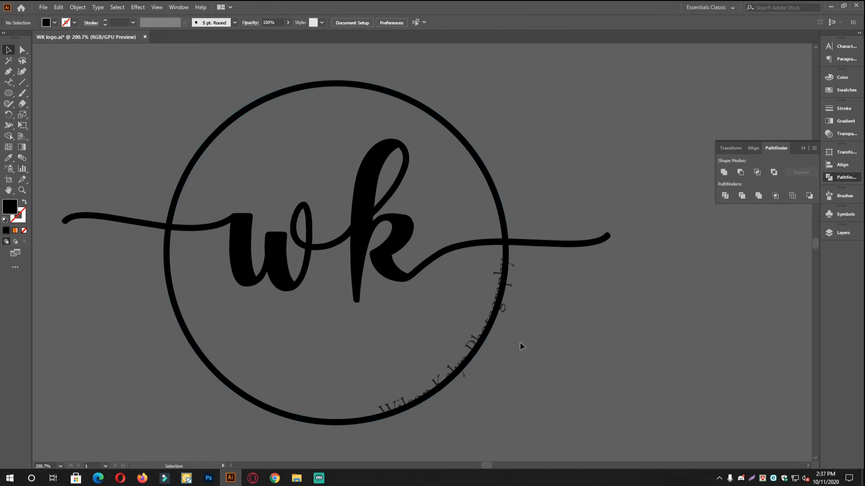
left_click(359, 417)
left_click(436, 413)
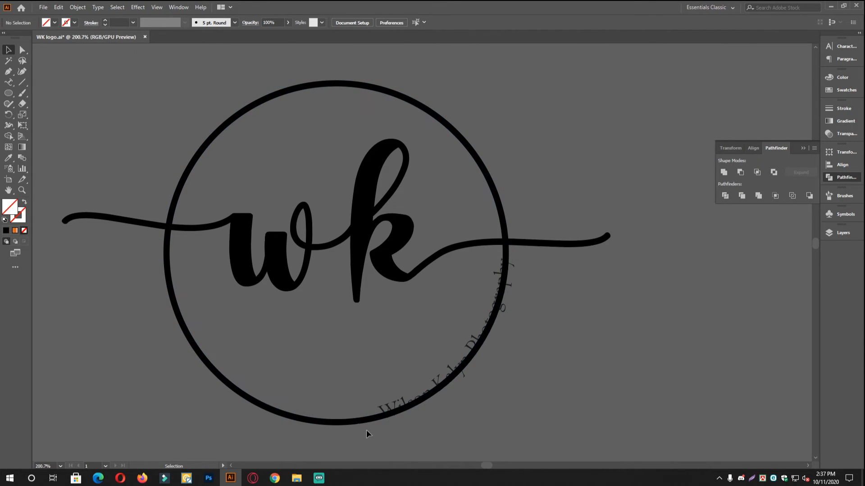
left_click(365, 420)
key("Delete")
Set the curved text's fill to black (000000) in the Color Picker.
scroll(443, 374, "up", 1)
left_click(443, 375)
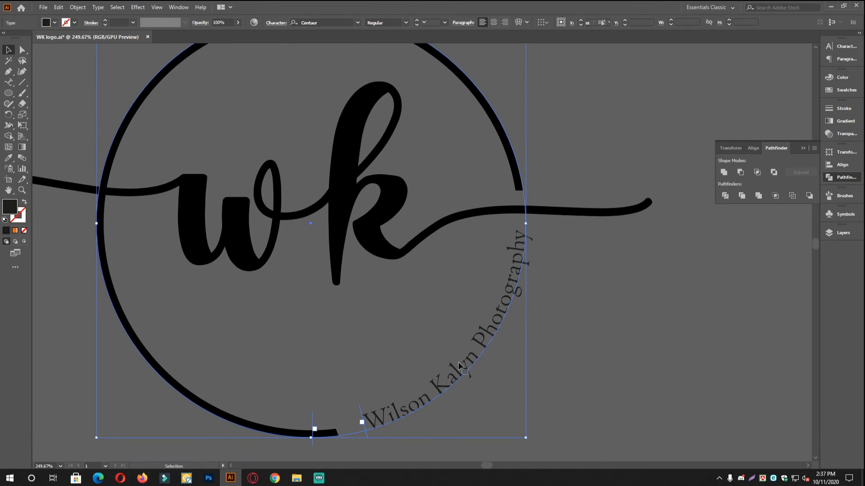
double_click(10, 207)
left_click(318, 293)
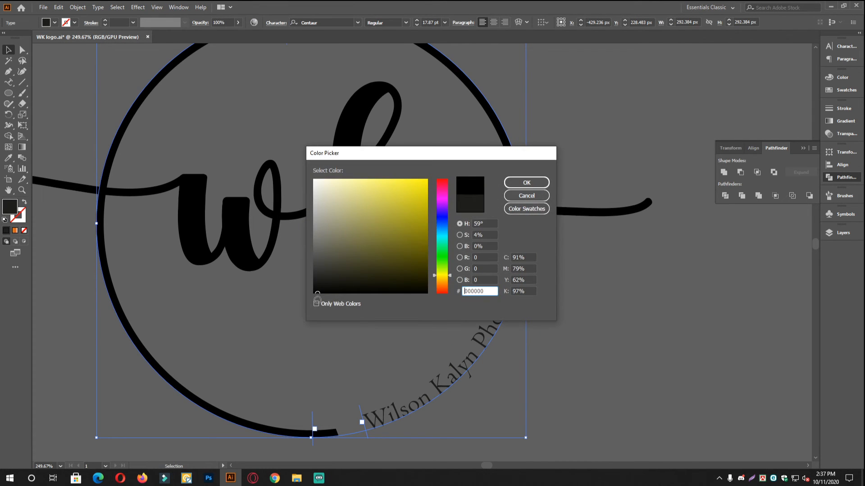
left_click(527, 183)
left_click(576, 356)
scroll(545, 326, "down", 1)
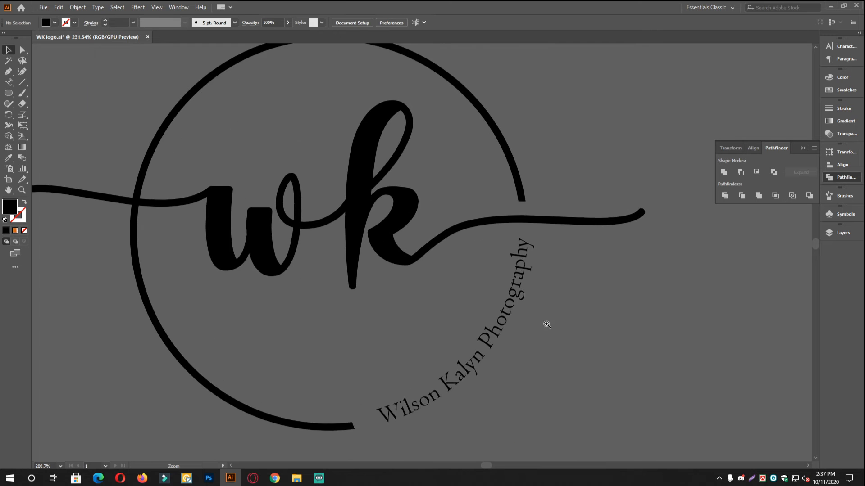
left_click_drag(513, 353, 523, 306)
left_click(482, 317)
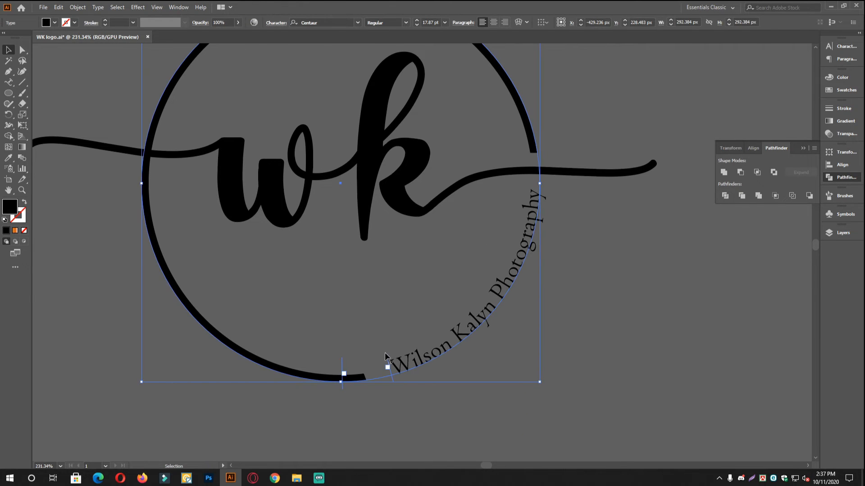
left_click_drag(386, 357, 378, 361)
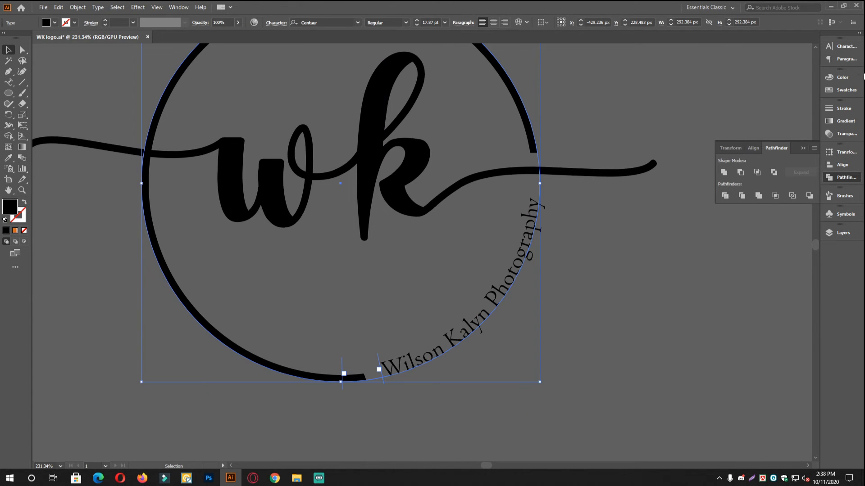
Increase the curved text's font size to 19 pt in the Character panel.
left_click(846, 47)
left_click(731, 81)
left_click(731, 81)
left_click(648, 258)
left_click_drag(576, 249, 648, 261)
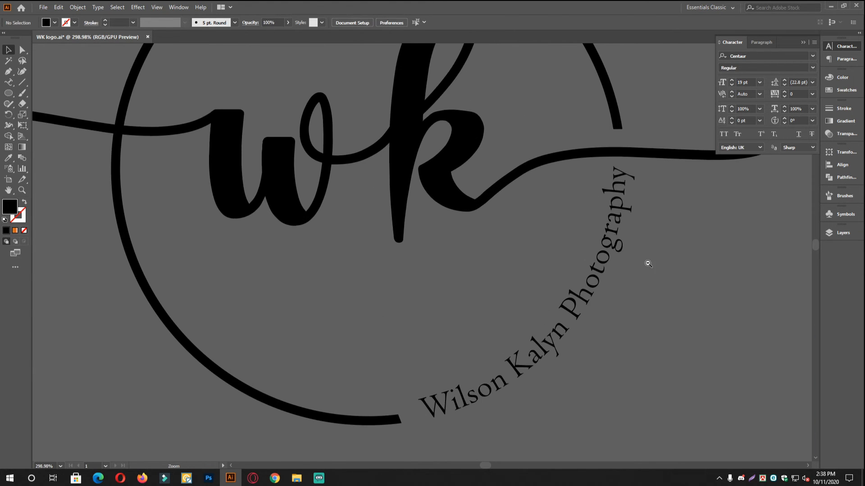
left_click(614, 310)
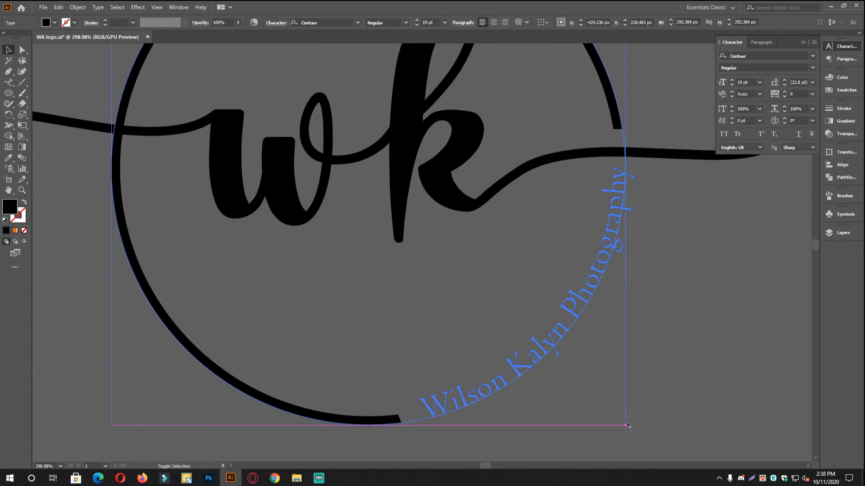
left_click_drag(635, 427, 626, 425)
left_click_drag(619, 168, 628, 170)
left_click(706, 195)
left_click_drag(674, 252, 534, 286)
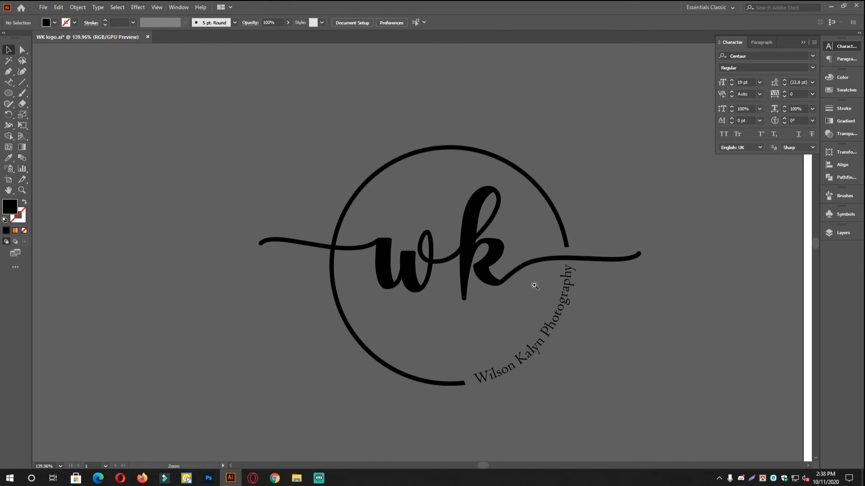
left_click_drag(644, 283, 527, 289)
left_click_drag(527, 289, 486, 282)
left_click_drag(604, 297, 444, 288)
left_click_drag(582, 302, 452, 237)
left_click_drag(458, 285, 514, 240)
left_click_drag(420, 225, 467, 243)
left_click_drag(319, 165, 350, 216)
left_click_drag(336, 150, 444, 233)
left_click_drag(441, 281, 457, 234)
left_click_drag(448, 248, 405, 269)
left_click_drag(356, 257, 268, 237)
left_click_drag(367, 263, 340, 261)
left_click_drag(273, 261, 296, 262)
left_click_drag(630, 227, 500, 233)
left_click_drag(504, 232, 403, 236)
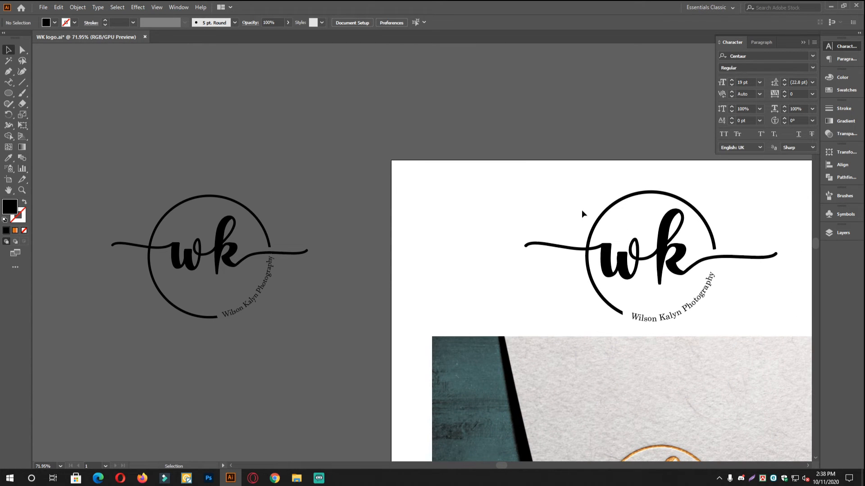
left_click_drag(225, 260, 331, 282)
left_click_drag(382, 268, 344, 272)
left_click(326, 276)
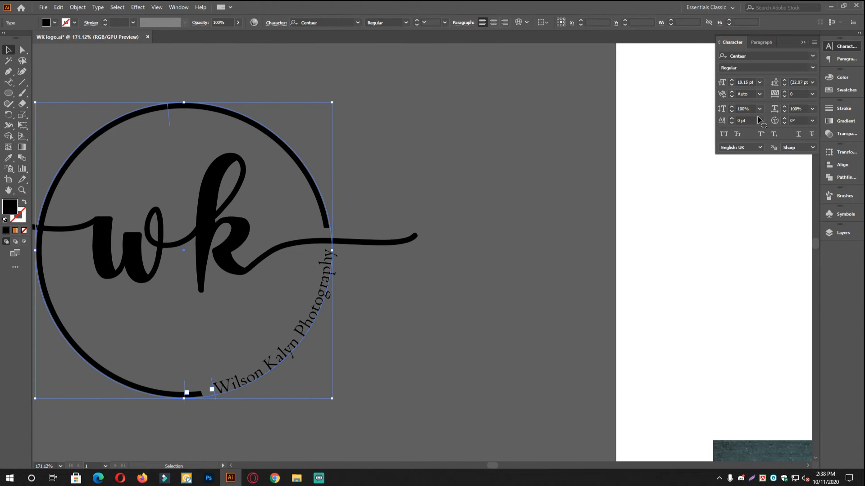
left_click(732, 85)
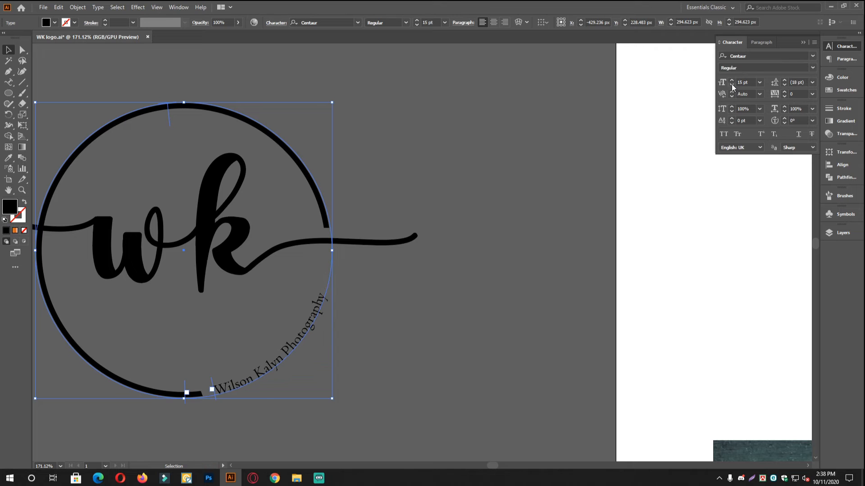
left_click(435, 278)
scroll(346, 294, "down", 3)
scroll(337, 290, "up", 2)
left_click(332, 289)
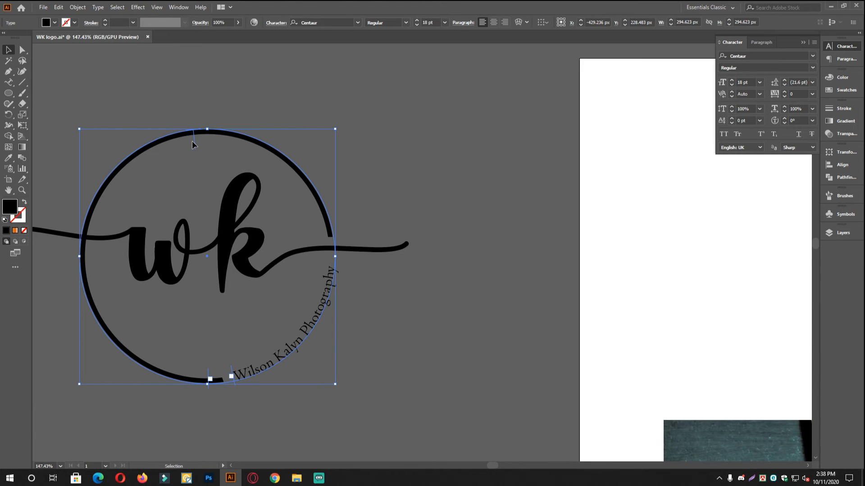
left_click(463, 249)
scroll(496, 223, "down", 3)
Pan and zoom to frame both logos beside the gold-foil mockup for comparison.
left_click_drag(488, 244, 393, 185)
left_click_drag(364, 210, 369, 175)
scroll(397, 202, "down", 1)
left_click_drag(492, 248, 465, 147)
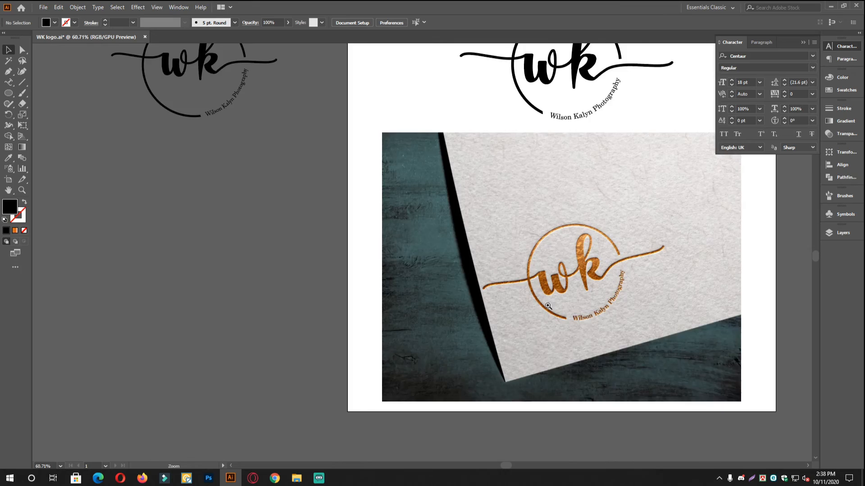
scroll(601, 289, "up", 5)
left_click_drag(548, 282, 481, 314)
scroll(550, 303, "down", 2)
scroll(526, 300, "up", 3)
scroll(579, 298, "down", 2)
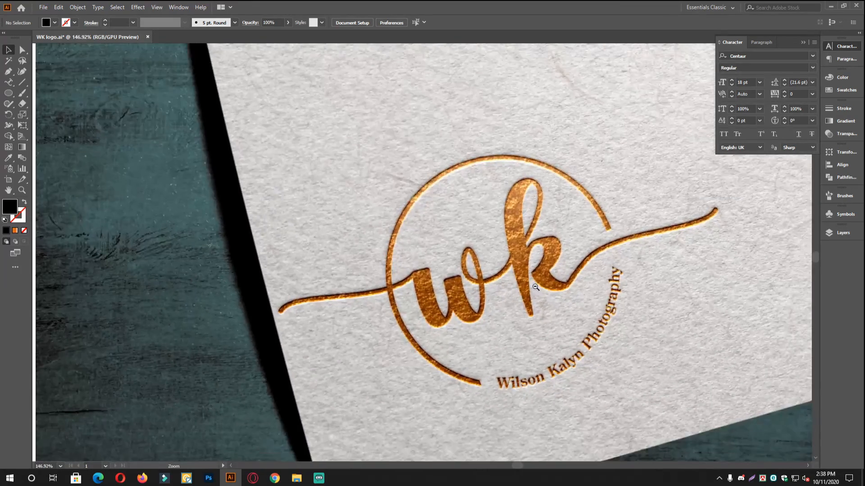
scroll(547, 287, "down", 4)
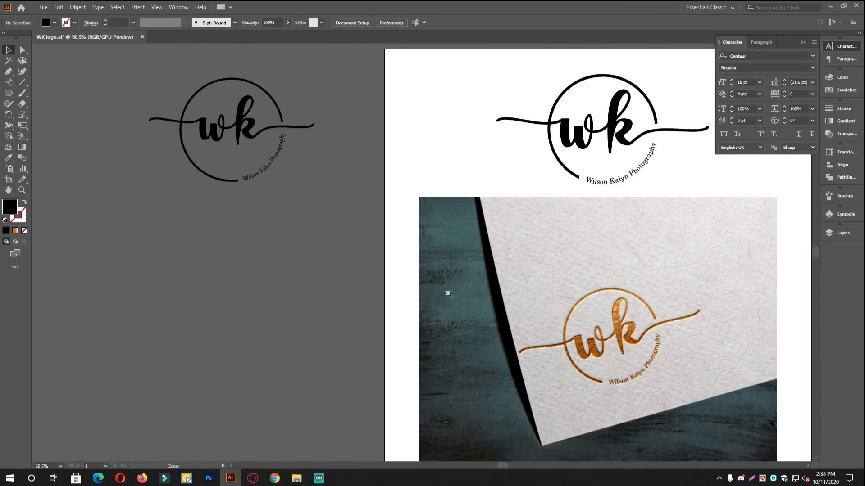
left_click_drag(448, 293, 422, 282)
left_click_drag(318, 269, 360, 311)
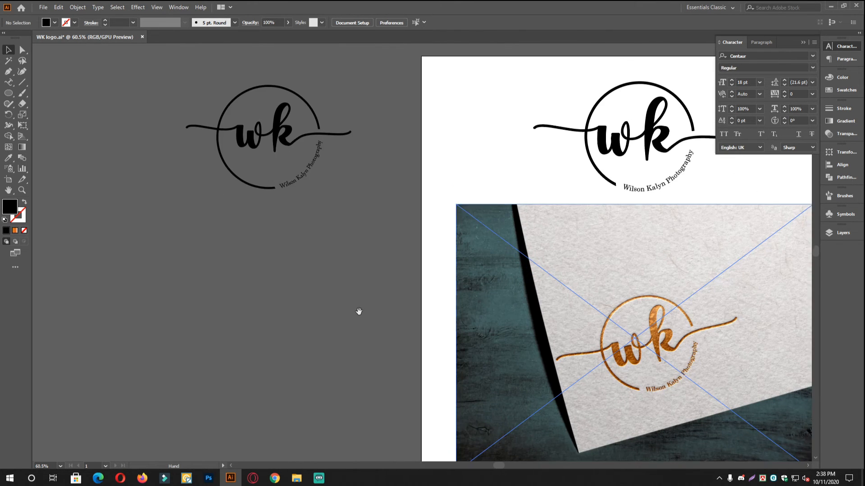
scroll(317, 264, "up", 1)
left_click_drag(314, 229, 321, 283)
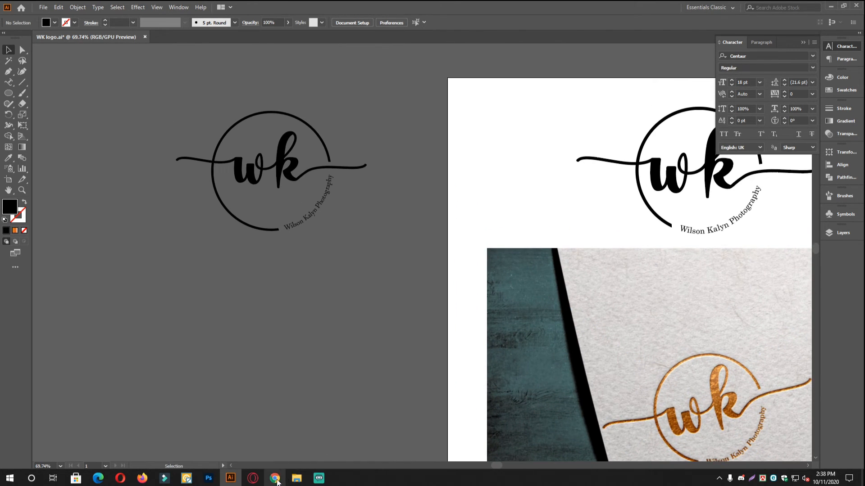
Open the texture card mockup PSD from the Photography Logo folder and its Insert Logo smart object.
left_click(296, 478)
double_click(100, 86)
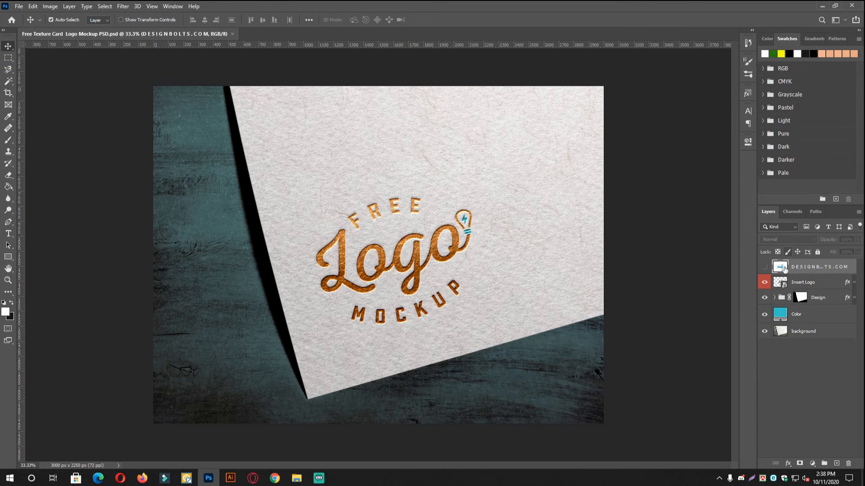
left_click(804, 284)
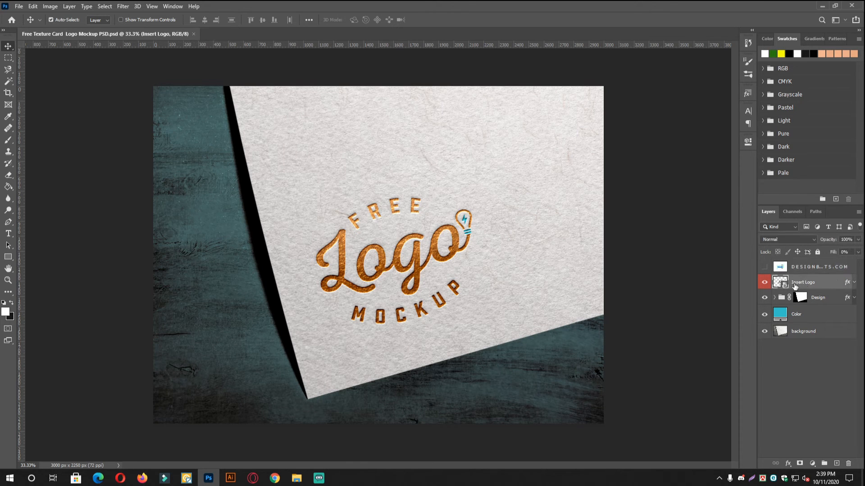
double_click(783, 284)
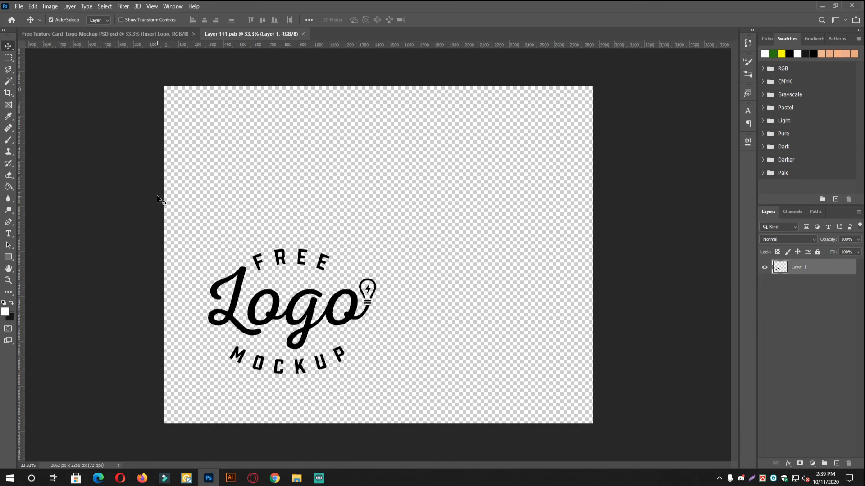
left_click(230, 479)
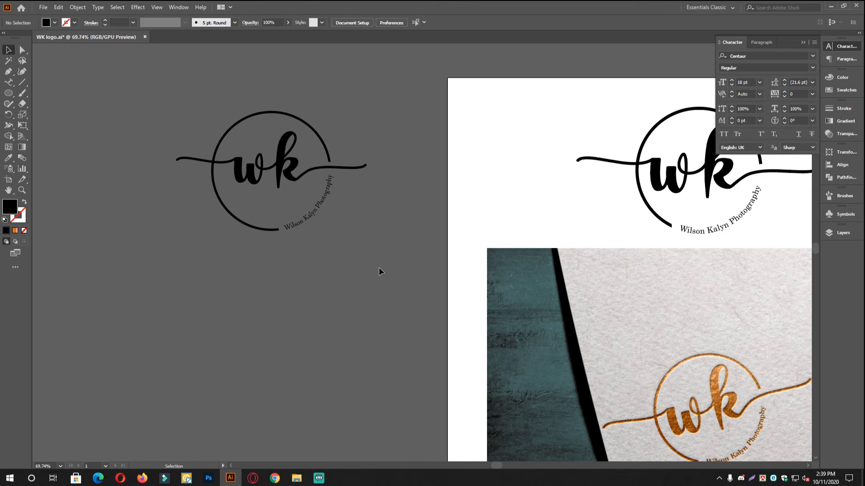
Place the WK logo in the smart object at about 277%, positioned, with Free Logo Mockup hidden.
left_click_drag(141, 78, 376, 238)
left_click_drag(291, 162, 312, 330)
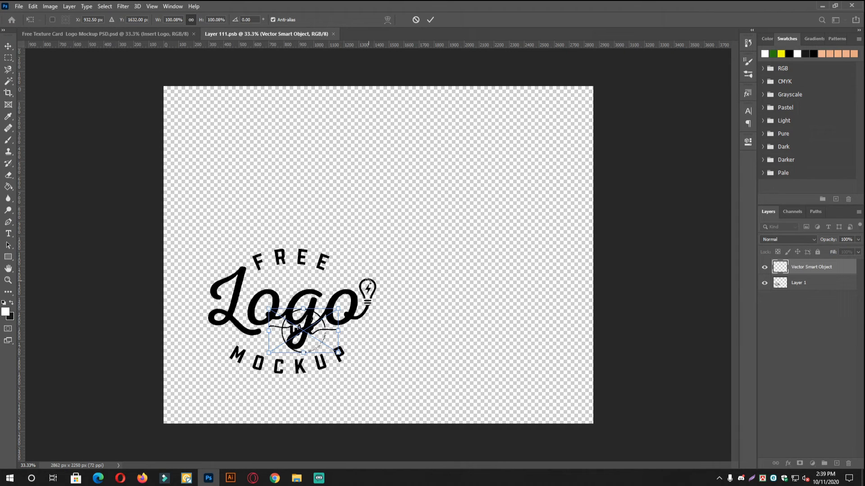
left_click_drag(338, 310, 400, 269)
left_click_drag(374, 334, 390, 312)
left_click(430, 20)
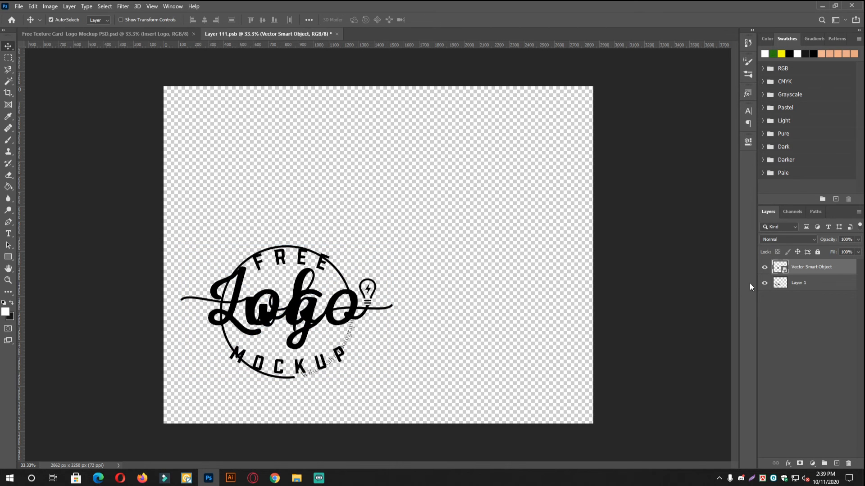
left_click(765, 284)
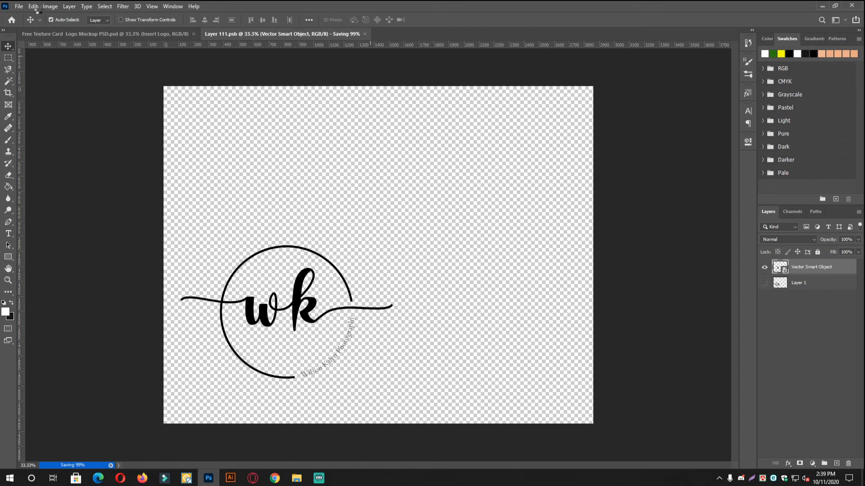
Save and close the Layer 111.psb contents, then inspect the gold-foil logo on the card.
left_click(19, 7)
left_click(456, 142)
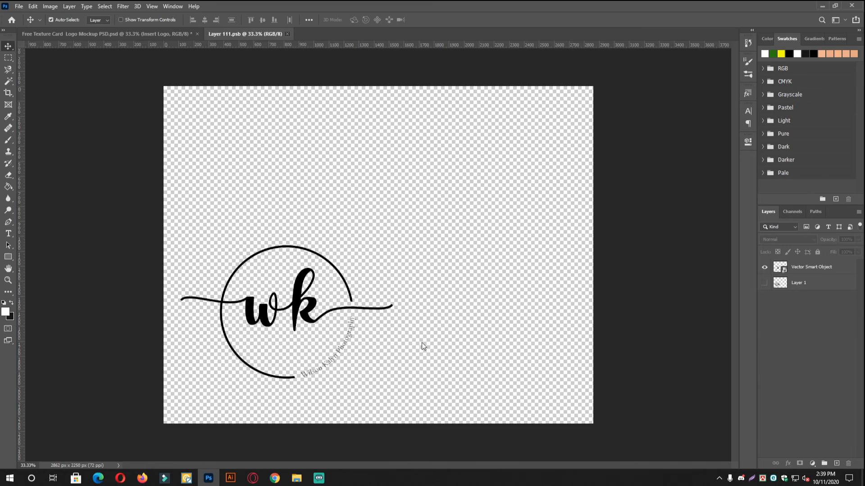
key("ctrl+w")
left_click(369, 238, "ctrl")
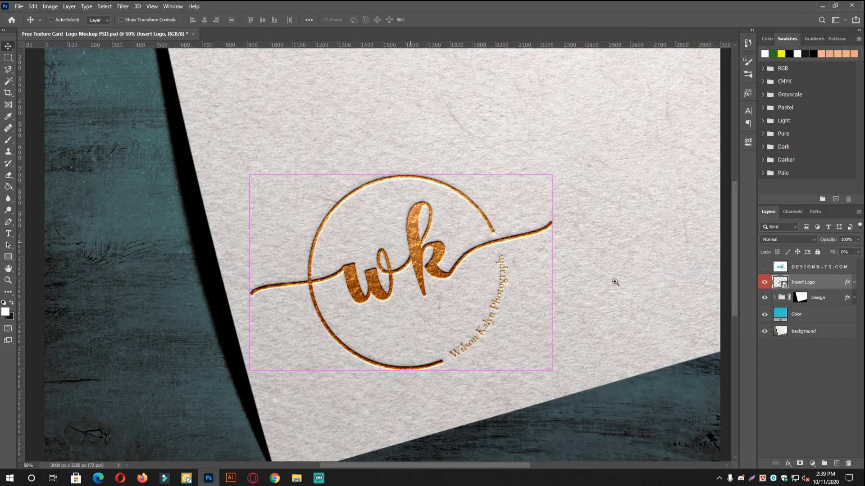
left_click(523, 262, "alt")
left_click(573, 222, "ctrl")
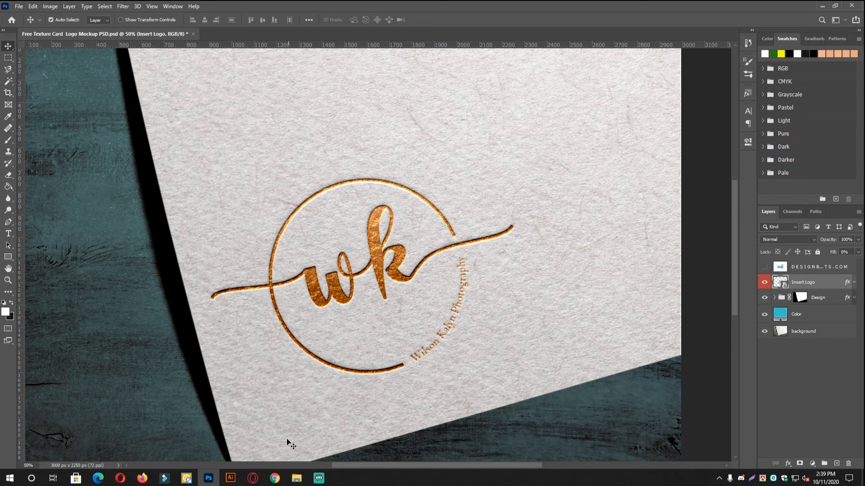
left_click(230, 478)
Pan and zoom across the artboard to inspect the gold mockup and black logo copies.
left_click_drag(580, 241, 366, 161)
left_click_drag(526, 334, 500, 297)
left_click_drag(486, 163, 471, 213)
left_click_drag(418, 352, 443, 347)
left_click_drag(443, 348, 439, 302)
left_click_drag(470, 275, 462, 339)
left_click_drag(462, 339, 451, 297)
left_click_drag(427, 338, 472, 323)
left_click_drag(516, 299, 569, 343)
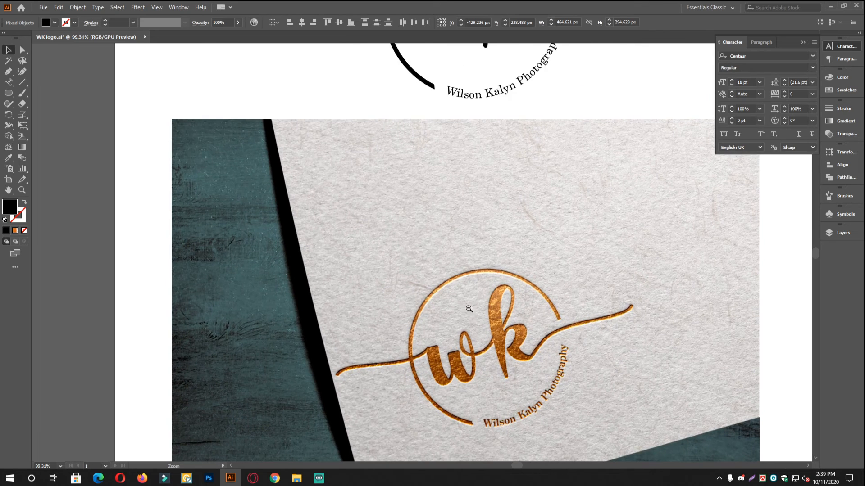
left_click_drag(469, 309, 441, 297)
left_click_drag(461, 269, 465, 349)
left_click_drag(368, 355, 461, 325)
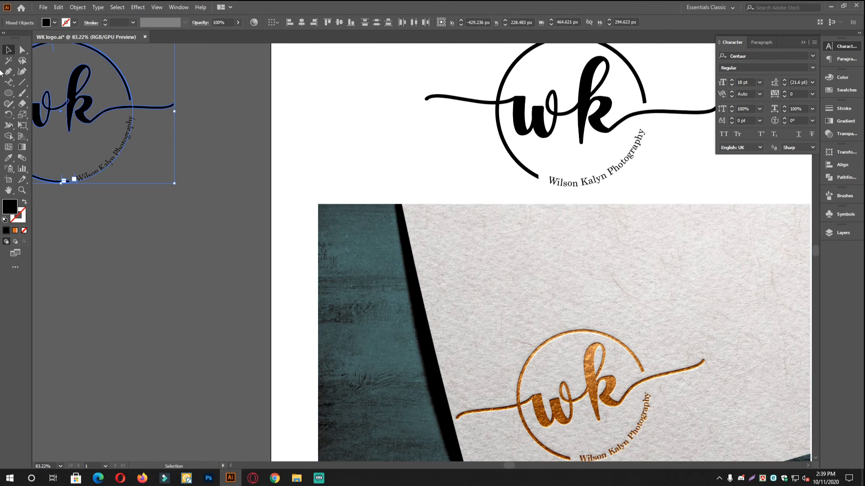
Pick the Type Tool and move the view to an empty area of the pasteboard.
left_click_drag(8, 82, 64, 84)
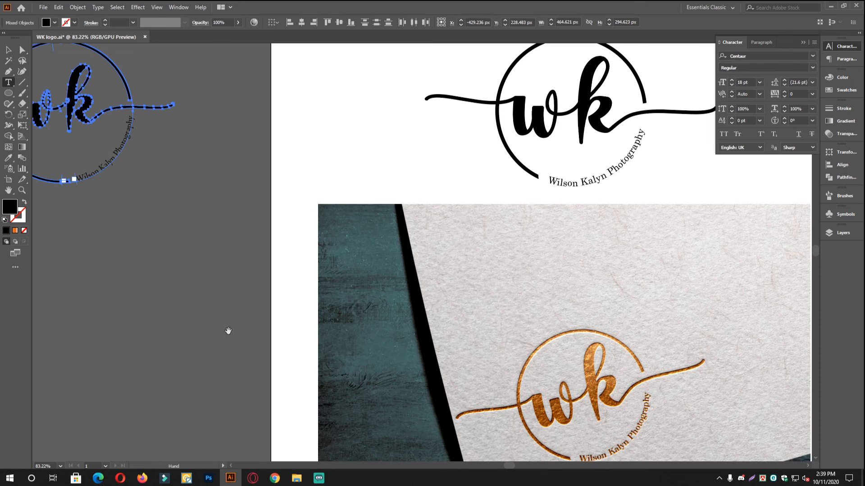
left_click_drag(228, 331, 418, 236)
left_click(363, 253, "ctrl+alt")
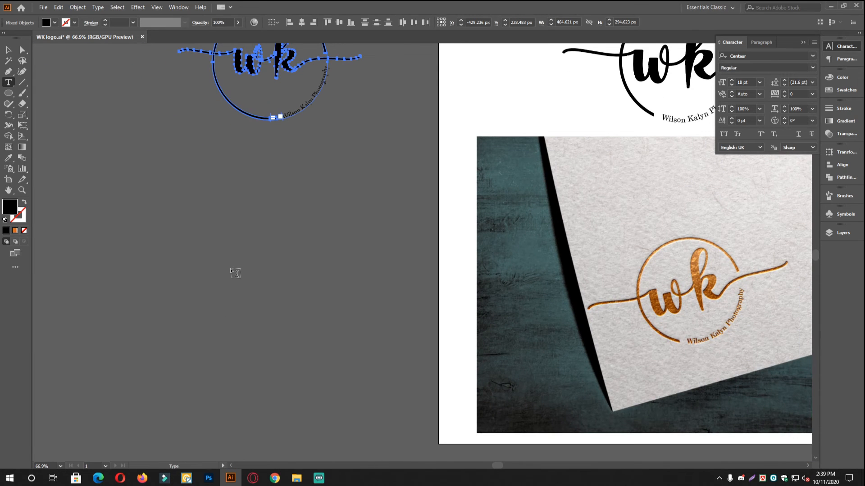
left_click_drag(294, 286, 275, 284)
Type 'as' on the pasteboard and scale it up to about 280 pt.
left_click(273, 282, "ctrl")
left_click(230, 268)
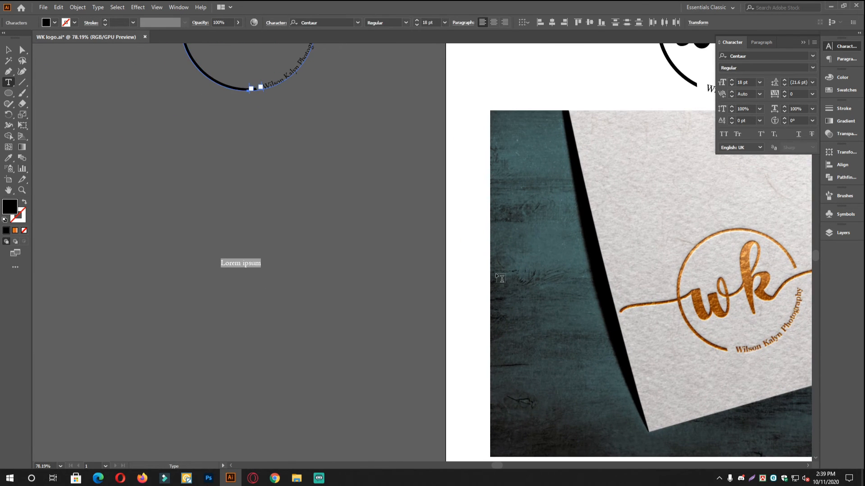
type("as")
left_click(8, 51)
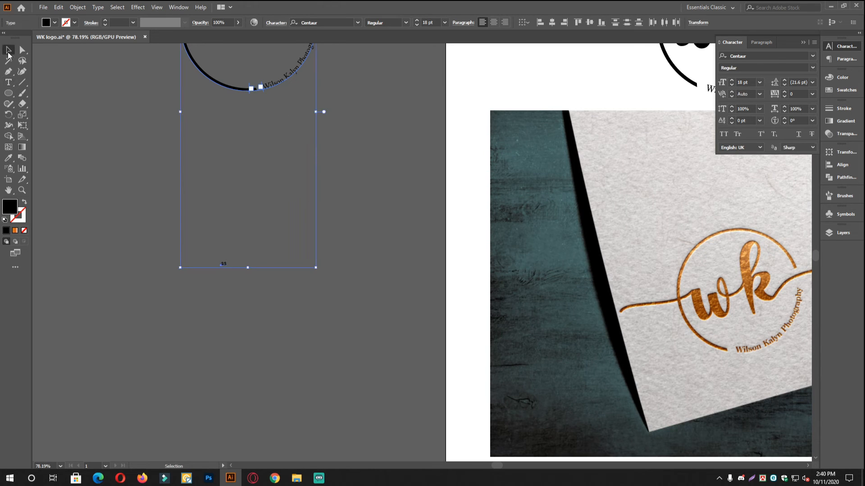
left_click(232, 274)
left_click(223, 263)
left_click_drag(228, 258, 337, 196)
Change the 'as' lettering's font to Allyca Regular.
left_click(757, 56)
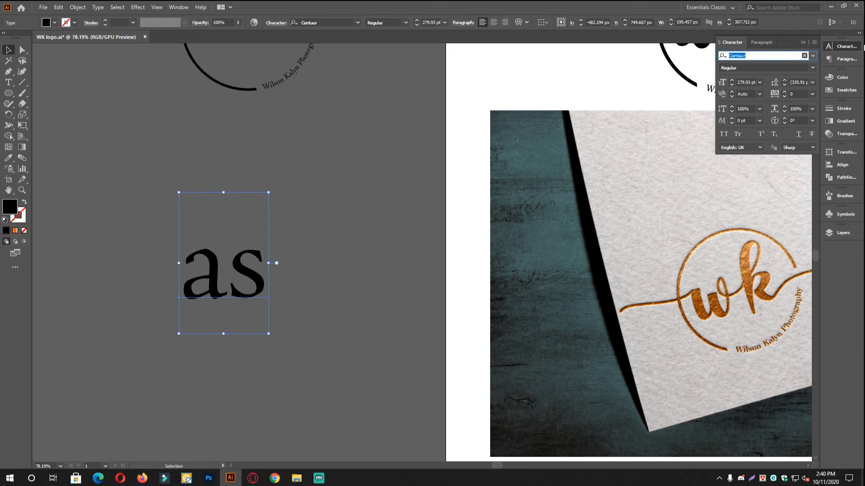
type("alli")
key("BackSpace")
key("BackSpace")
type("ly")
key("Return")
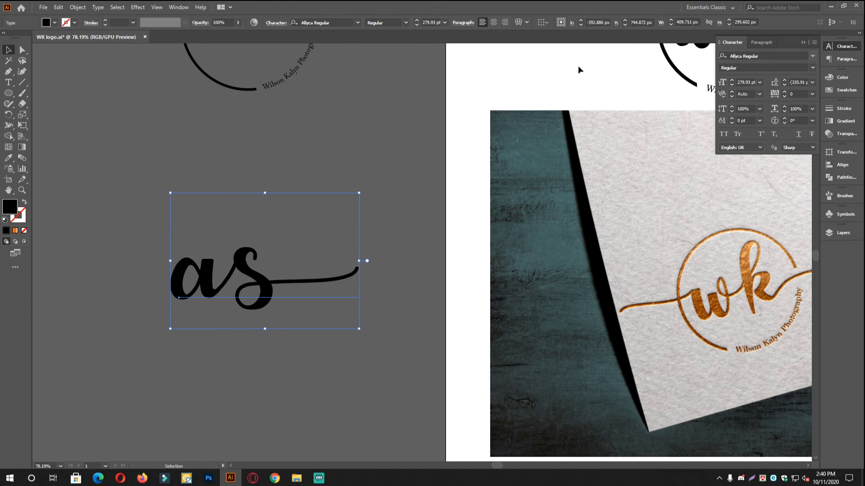
left_click(400, 131)
scroll(227, 307, "up", 2)
left_click_drag(255, 291, 325, 313)
scroll(343, 285, "down", 2)
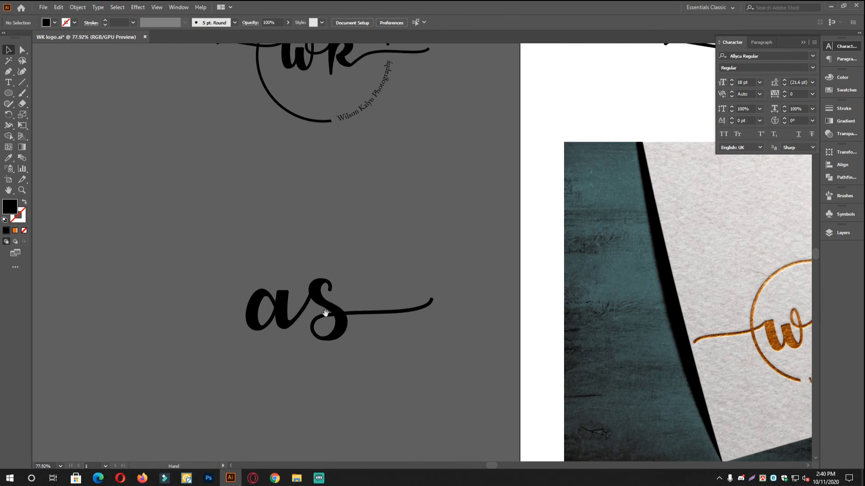
scroll(246, 304, "up", 2)
scroll(458, 348, "down", 2)
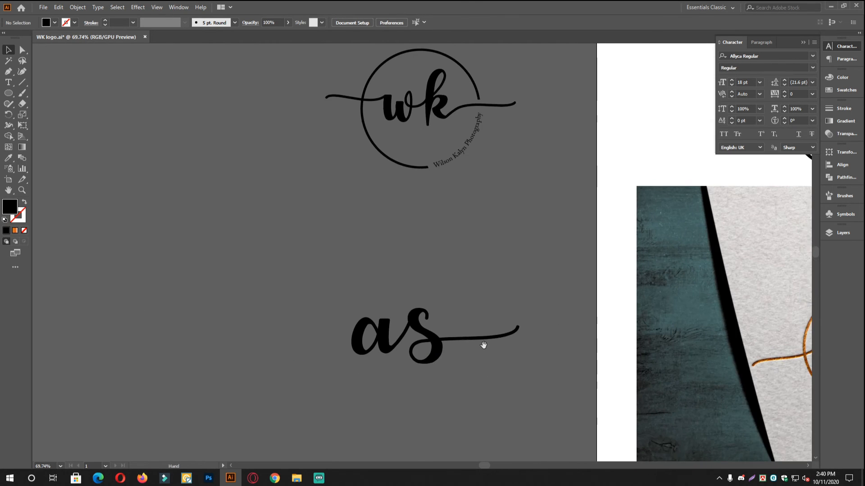
left_click_drag(483, 346, 493, 370)
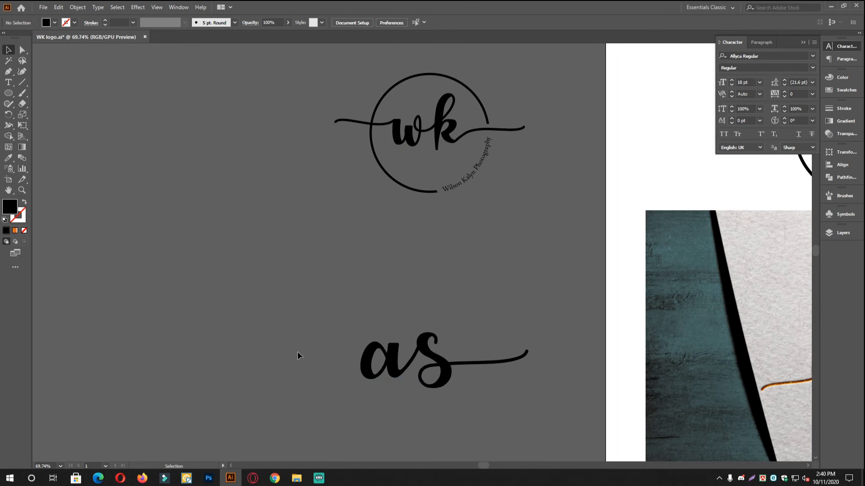
scroll(468, 378, "up", 2)
scroll(450, 356, "down", 2)
Duplicate the 'as' lettering up and left, and retype the copy as 'si'.
scroll(432, 342, "up", 2)
left_click(418, 324)
left_click_drag(418, 325, 399, 314)
left_click(504, 405)
scroll(504, 396, "down", 2)
left_click_drag(450, 347, 470, 359)
left_click_drag(424, 330, 282, 263)
double_click(276, 261)
key("ctrl+a")
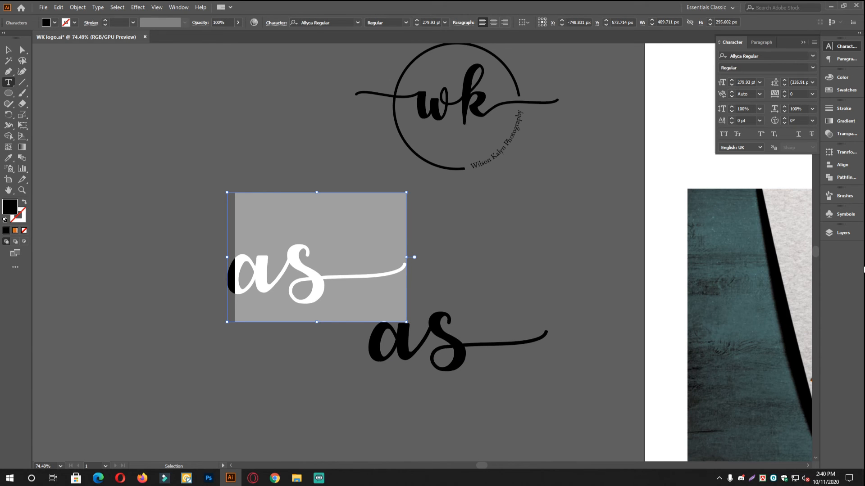
type("si")
left_click(8, 50)
Move the 'si' lettering up and left beside the WK logo.
left_click(234, 80)
left_click_drag(438, 274, 519, 268)
scroll(481, 266, "down", 2)
left_click_drag(447, 256, 495, 303)
left_click_drag(420, 283, 341, 227)
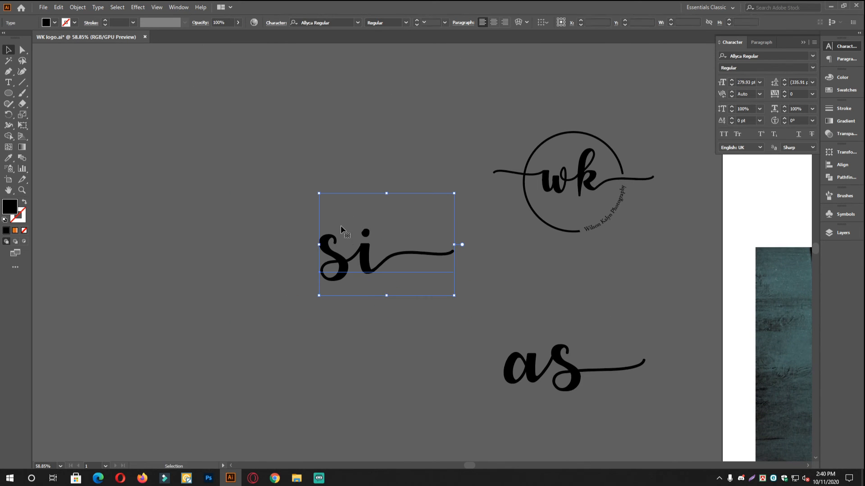
scroll(351, 269, "up", 1)
left_click(434, 345)
scroll(452, 299, "down", 2)
left_click_drag(471, 285, 417, 295)
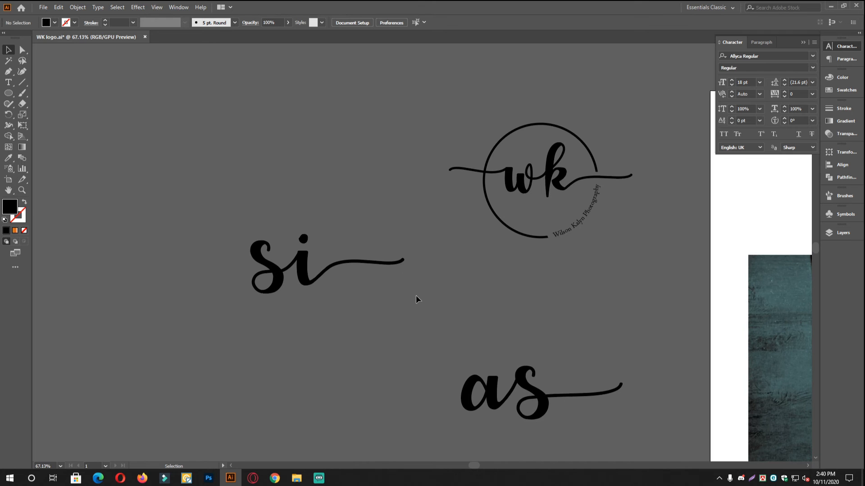
Reposition the 'as' lettering below the 'si' lettering.
left_click_drag(443, 311, 507, 290)
left_click_drag(506, 289, 315, 397)
left_click_drag(417, 224, 395, 218)
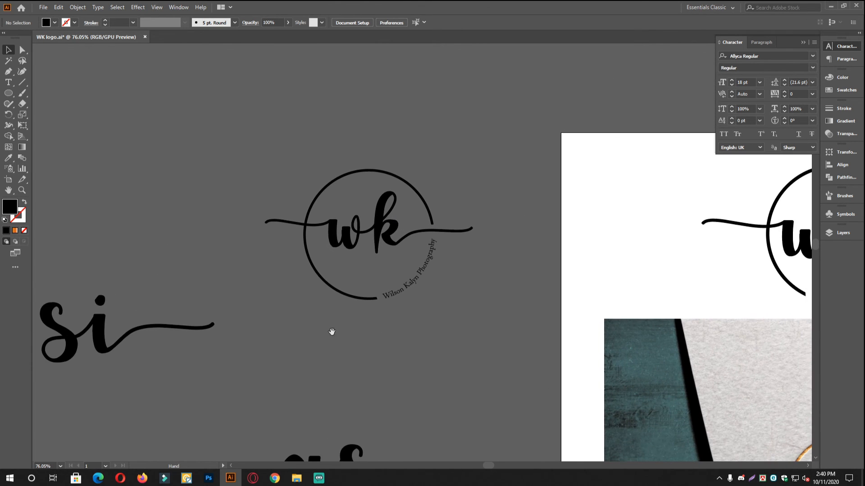
left_click_drag(283, 321, 296, 266)
left_click_drag(503, 323, 408, 280)
left_click_drag(222, 250, 522, 279)
left_click_drag(282, 252, 315, 253)
left_click_drag(506, 348, 422, 174)
left_click_drag(498, 268, 475, 315)
left_click_drag(495, 355, 434, 327)
left_click(434, 319)
left_click_drag(418, 291, 433, 291)
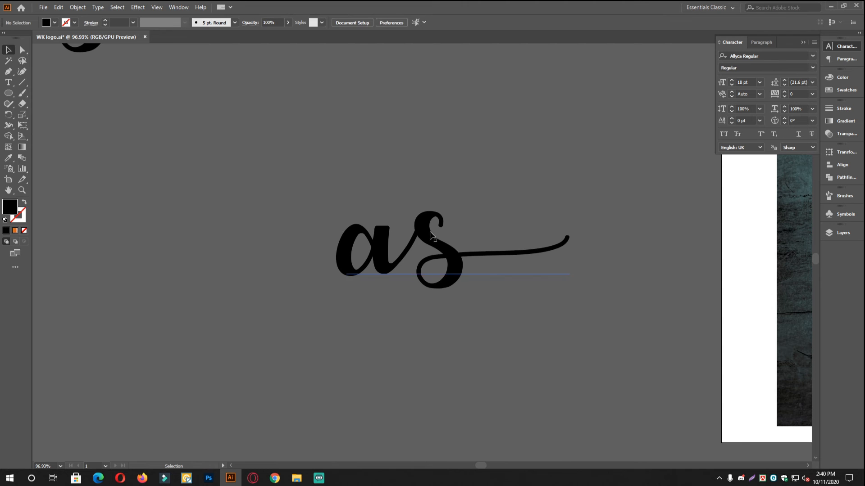
left_click_drag(441, 325, 431, 315)
left_click(431, 315)
Type an 'as photography' caption under the 'as' lettering and enlarge it.
left_click(9, 82)
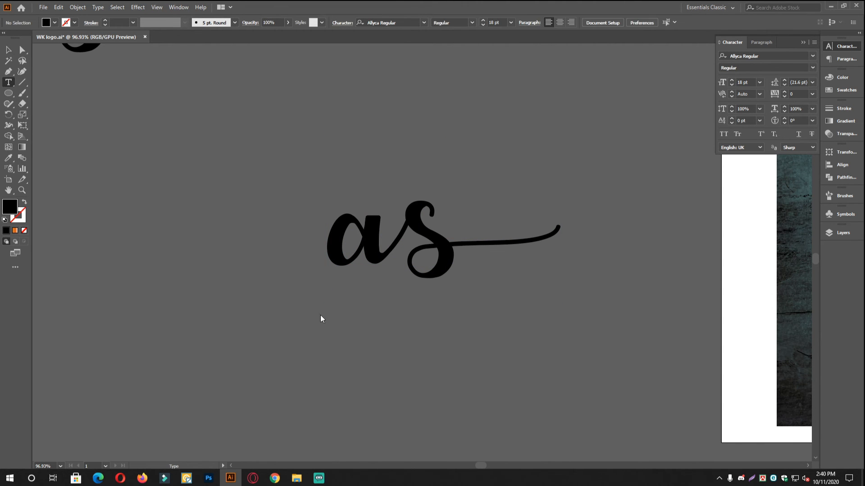
left_click(317, 309)
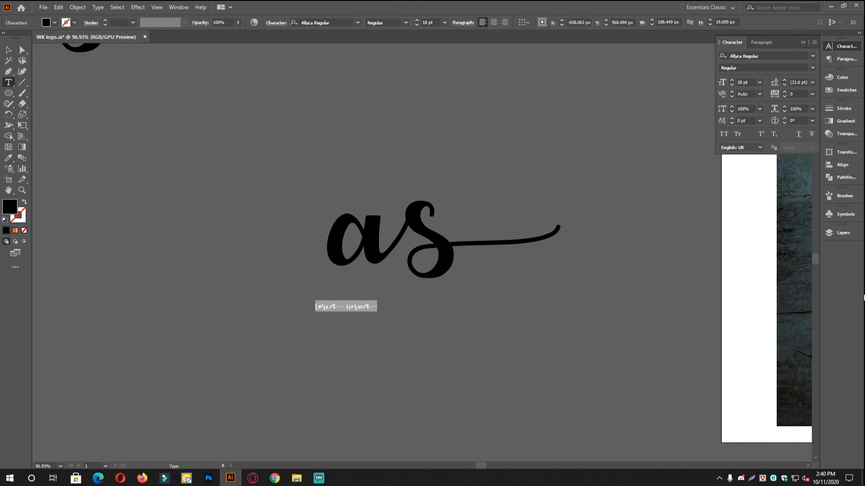
type("as photography")
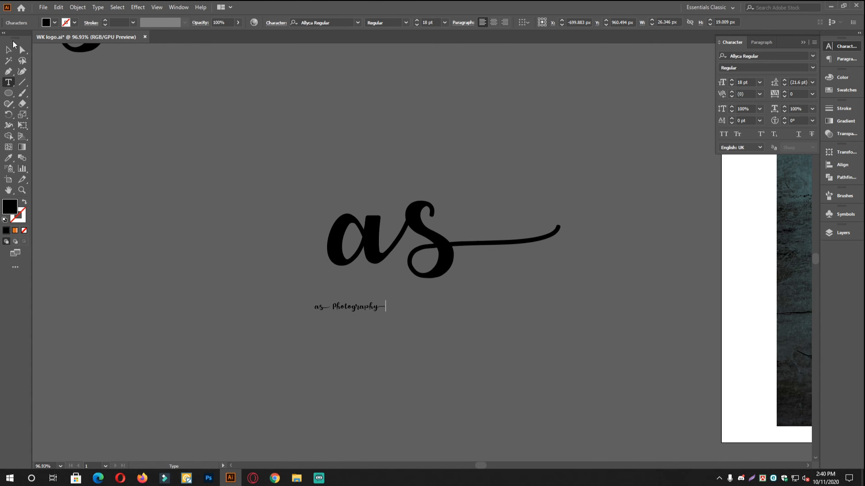
left_click(8, 49)
left_click_drag(386, 301, 513, 296)
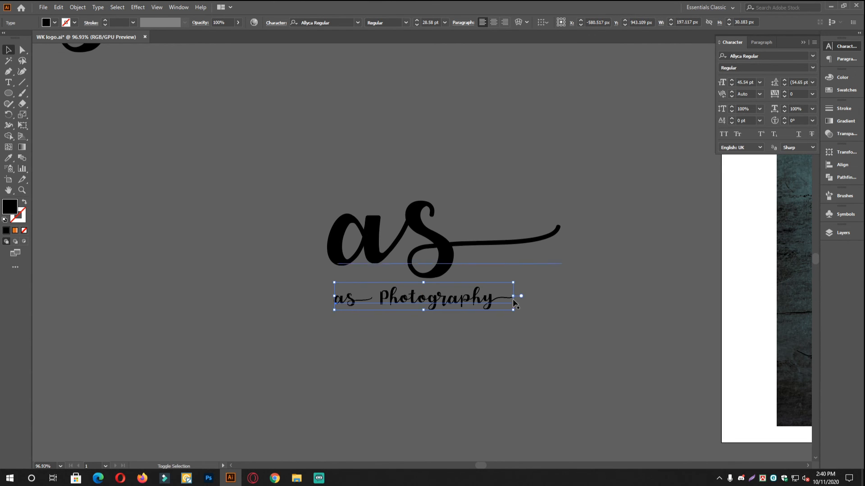
Set the caption font to Centaur and resize it to about 36.4 pt.
left_click(772, 54)
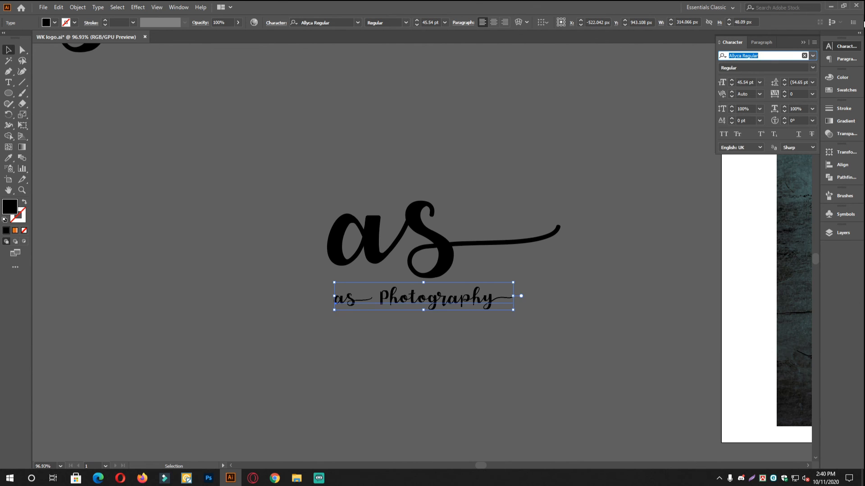
type("centaur")
key("Return")
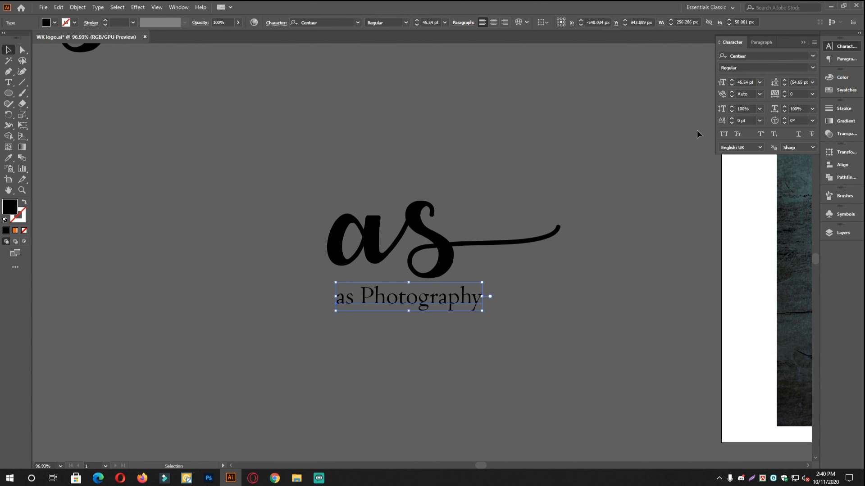
left_click_drag(481, 297, 468, 297)
left_click(509, 302)
scroll(361, 299, "up", 2)
Capitalise 'as' so the caption reads 'AS Photography'.
double_click(371, 300)
double_click(371, 299)
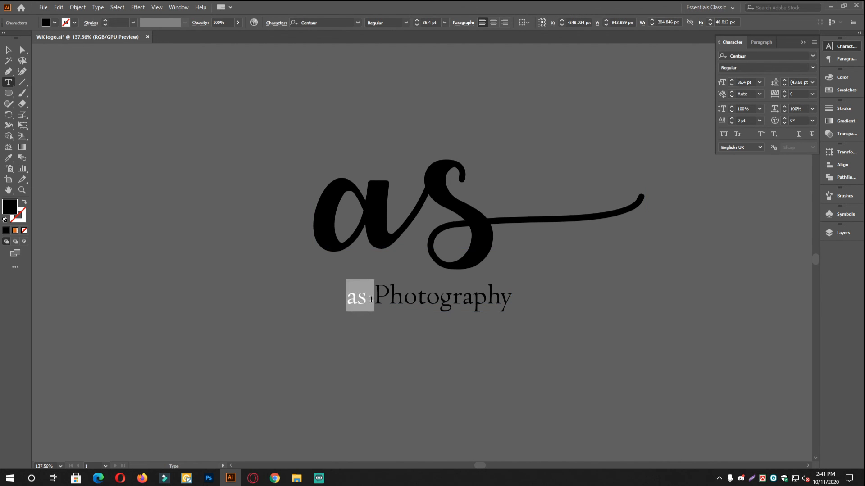
type("AS")
left_click(8, 50)
left_click(270, 140)
Centre the caption horizontally under the 'as' lettering.
key("ctrl+a")
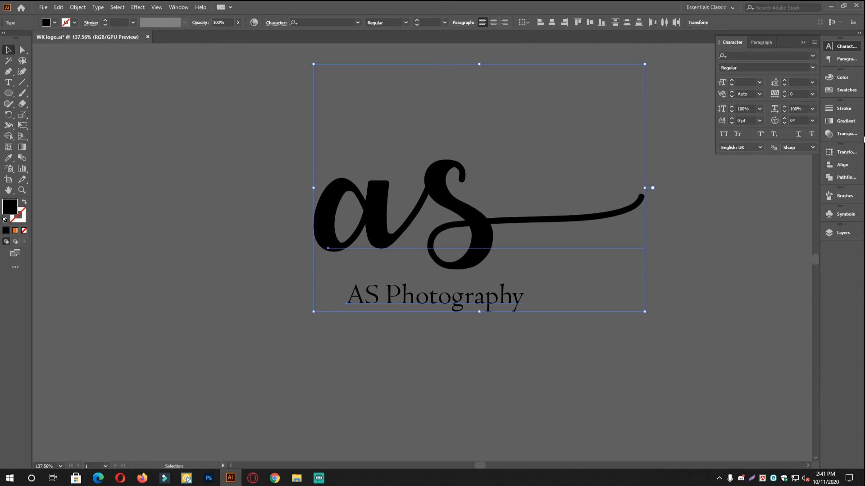
left_click(843, 164)
left_click(740, 172)
left_click(682, 329)
Shift the AS Photography caption left under the 'as' lettering.
left_click_drag(473, 301, 403, 300)
left_click(641, 346)
left_click_drag(552, 318, 482, 292)
left_click_drag(543, 288, 328, 307)
left_click_drag(433, 278, 406, 325)
left_click_drag(405, 326, 382, 337)
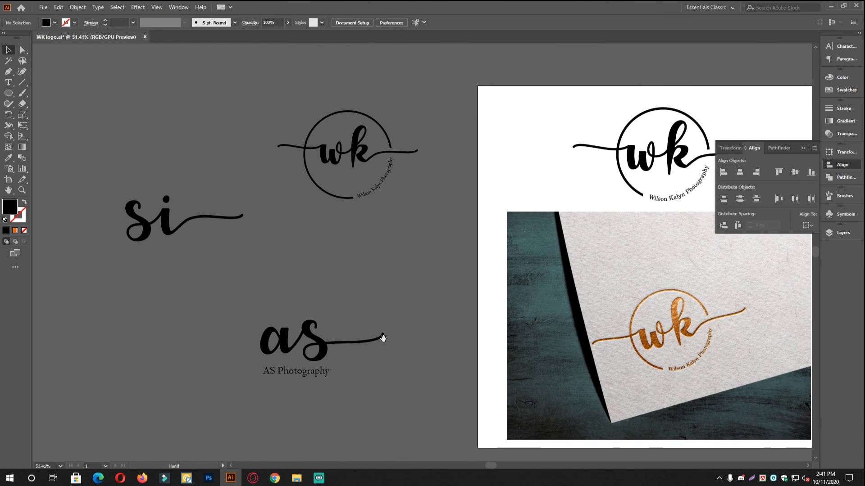
Zoom out to view the whole artboard with the WK, si and as logos.
left_click_drag(261, 342, 301, 310)
left_click_drag(301, 309, 423, 270)
left_click_drag(502, 220, 420, 255)
left_click_drag(420, 256, 363, 280)
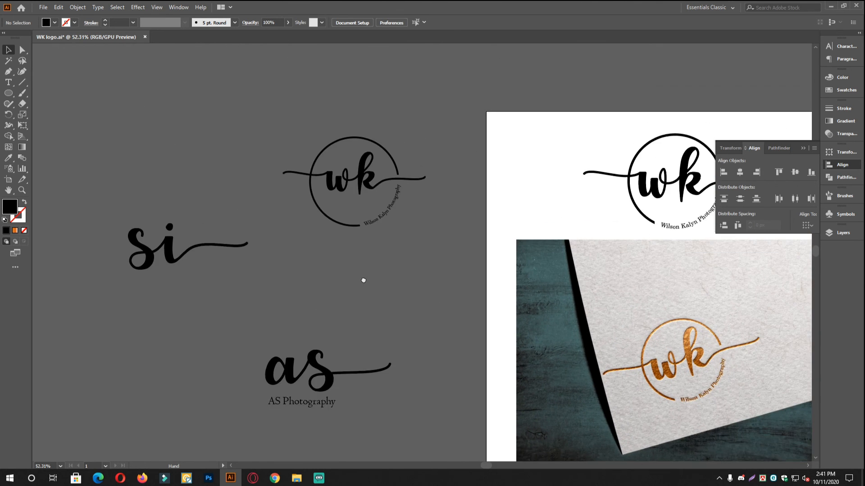
left_click_drag(463, 284, 359, 257)
left_click_drag(212, 369, 253, 314)
left_click_drag(221, 281, 291, 317)
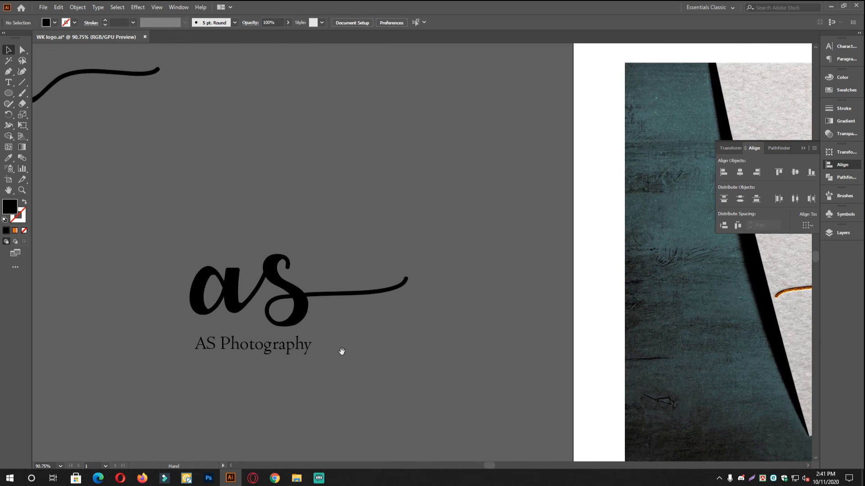
left_click_drag(321, 343, 284, 338)
left_click_drag(415, 275, 329, 326)
left_click_drag(406, 323, 350, 316)
left_click_drag(467, 331, 437, 286)
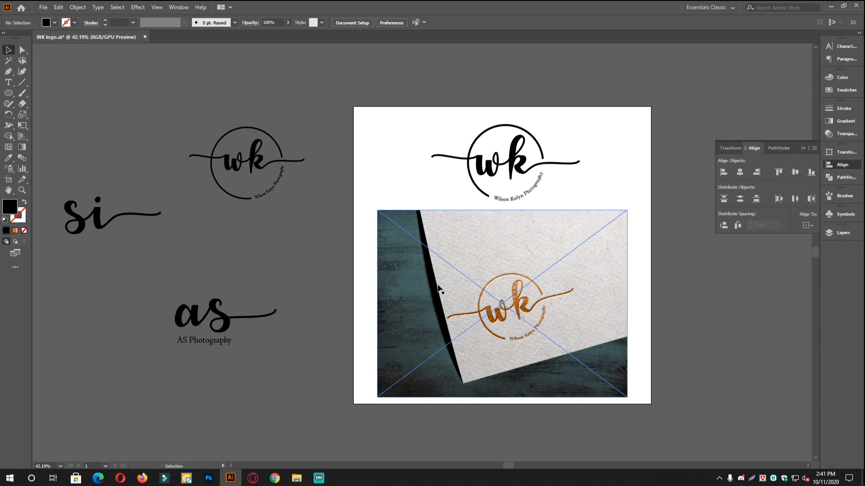
left_click(274, 287)
left_click(326, 303)
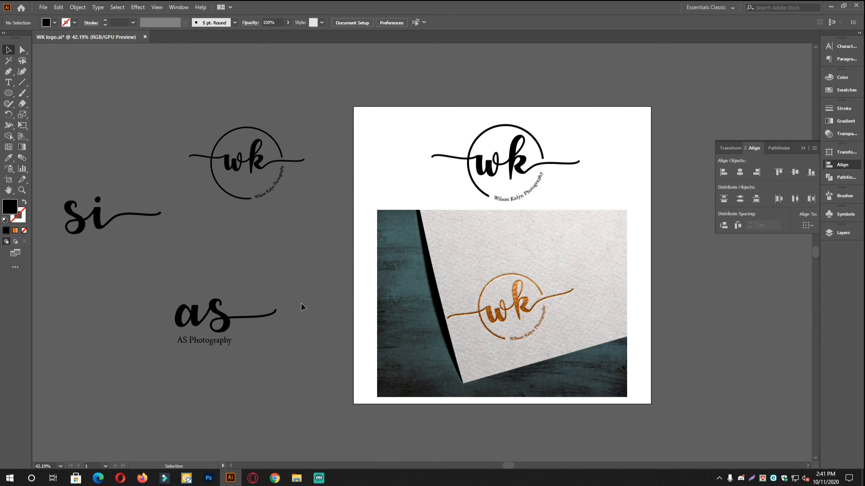